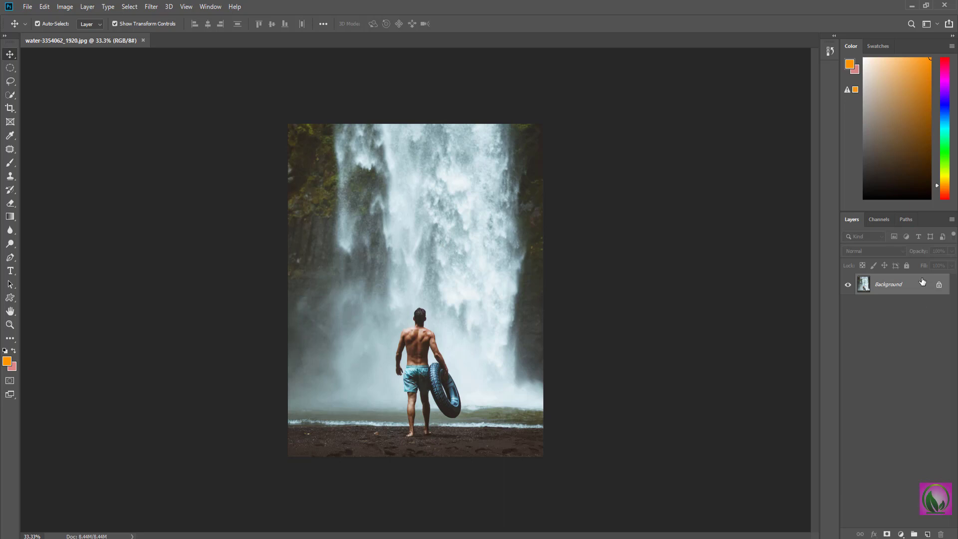
Unlock the Background layer into Layer 0 and show the Timeline panel beneath the canvas
{"action": "left_click", "coordinate": [937, 285]}
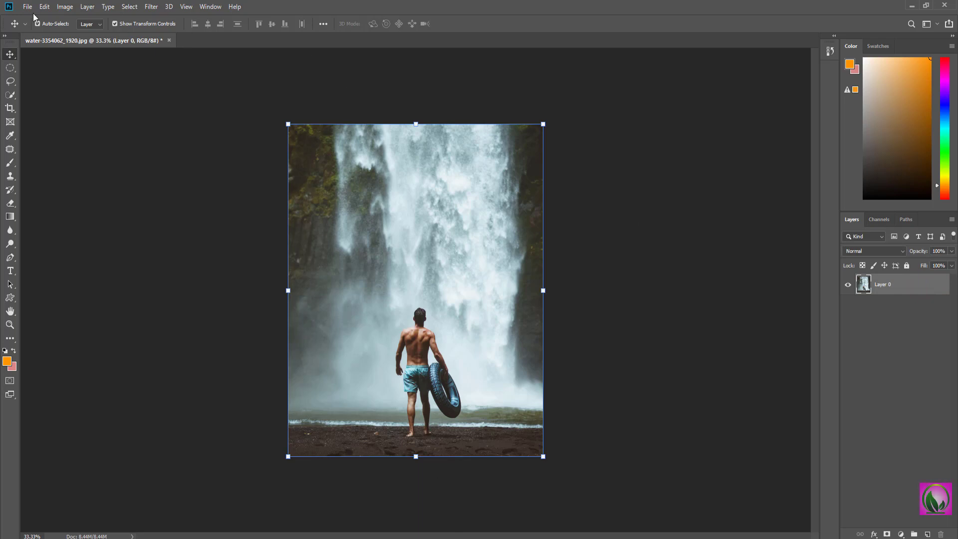
{"action": "left_click", "coordinate": [203, 8]}
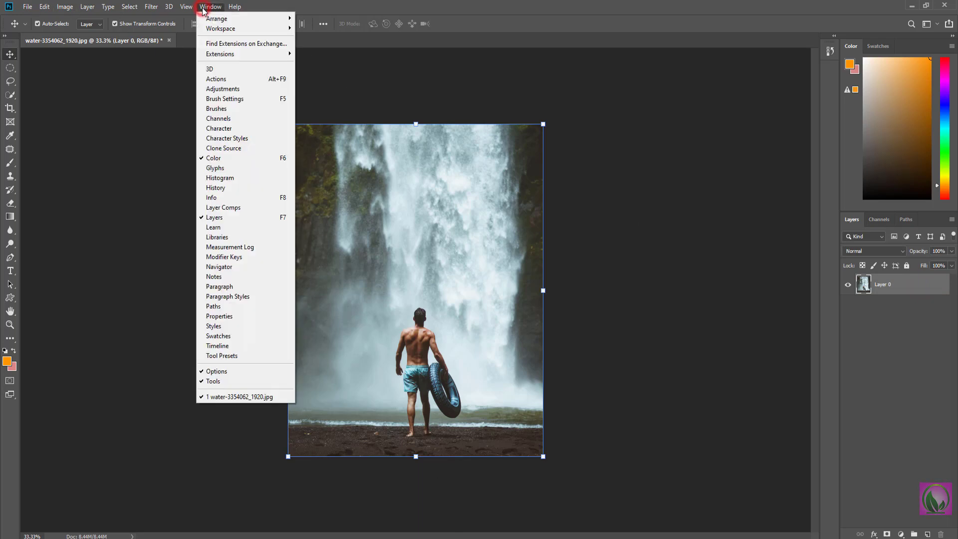
{"action": "left_click", "coordinate": [225, 348]}
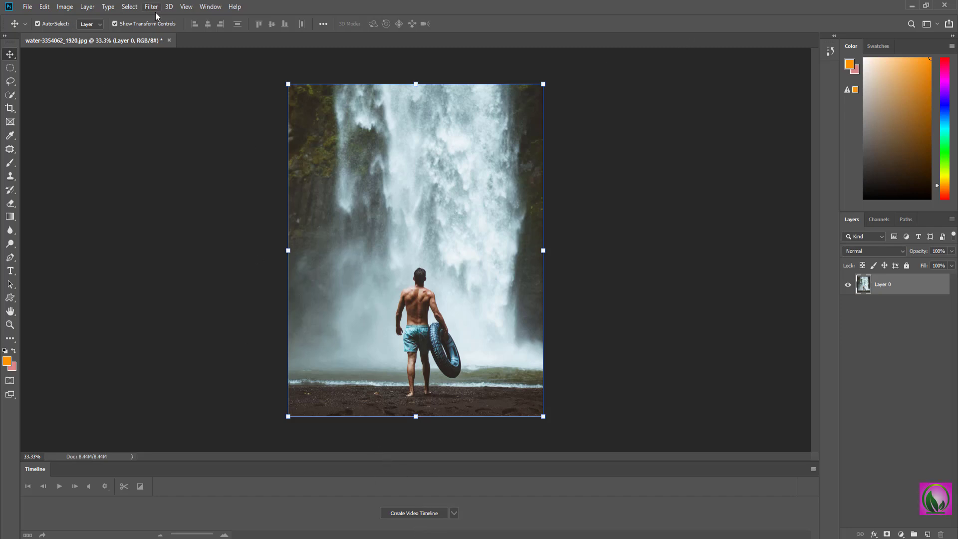
{"action": "left_click", "coordinate": [88, 7]}
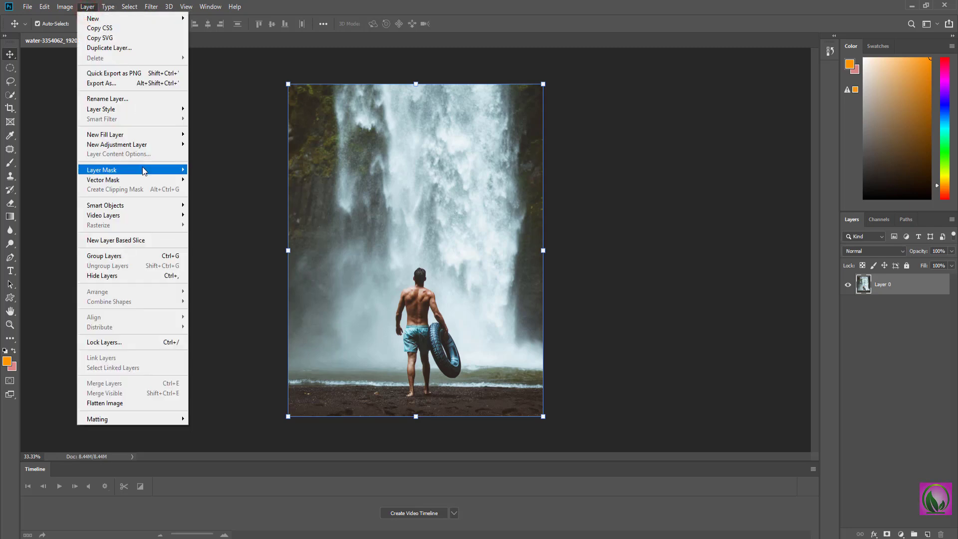
{"action": "mouse_move", "coordinate": [103, 215]}
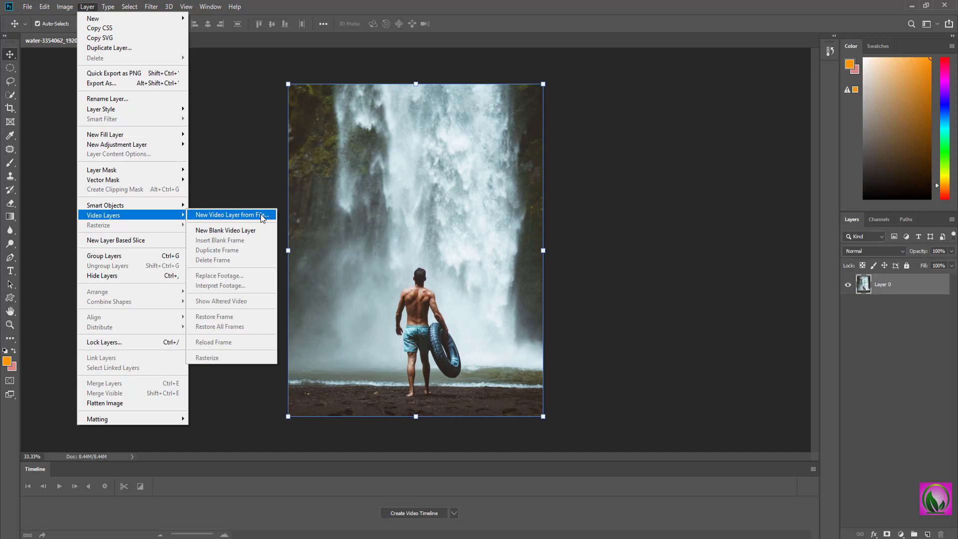
Import the Steam - 326 video from Desktop > New folder as video Layer 1
{"action": "left_click", "coordinate": [235, 216]}
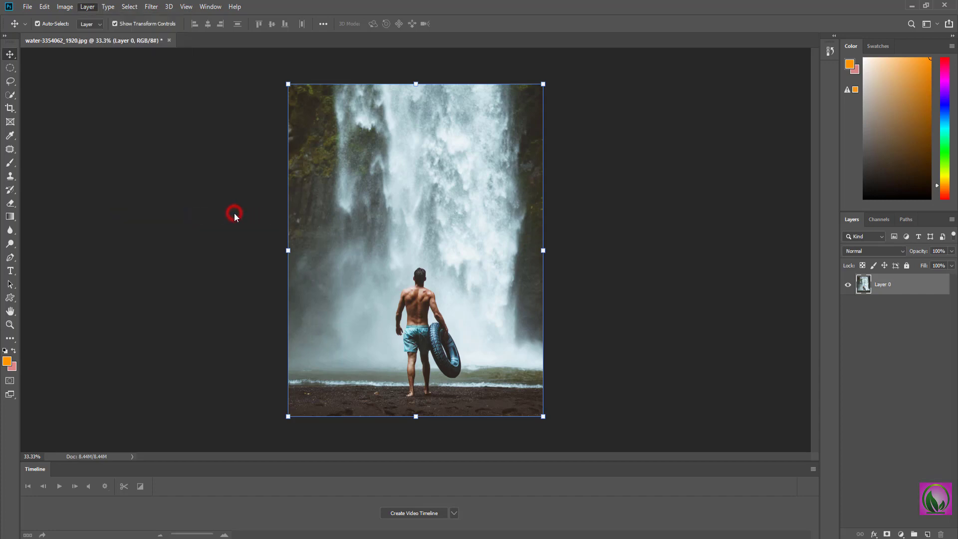
{"action": "left_click", "coordinate": [51, 94]}
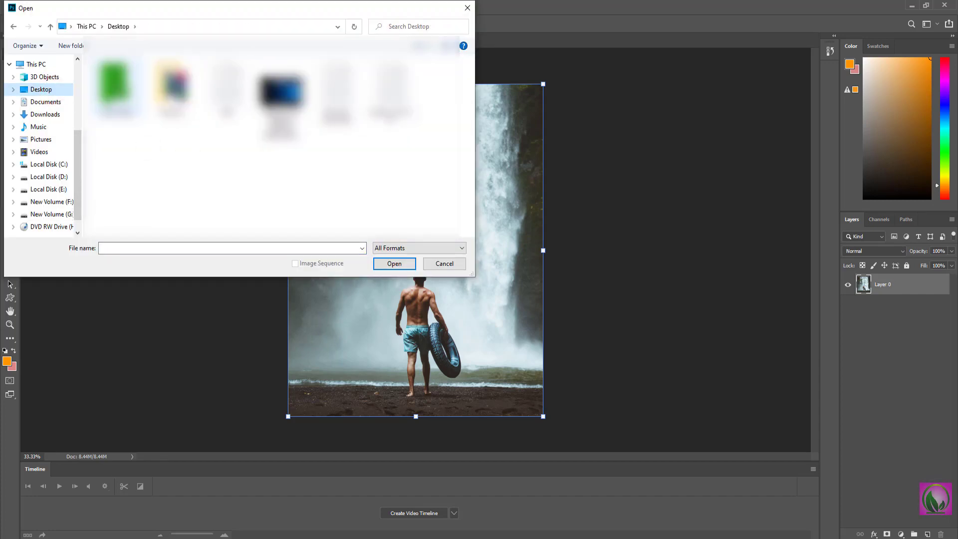
{"action": "double_click", "coordinate": [117, 86]}
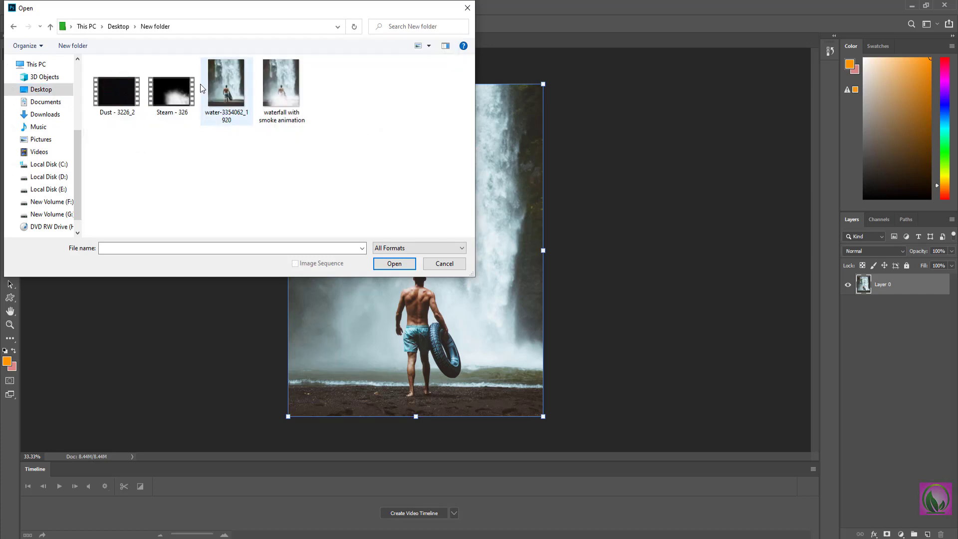
{"action": "left_click", "coordinate": [166, 97]}
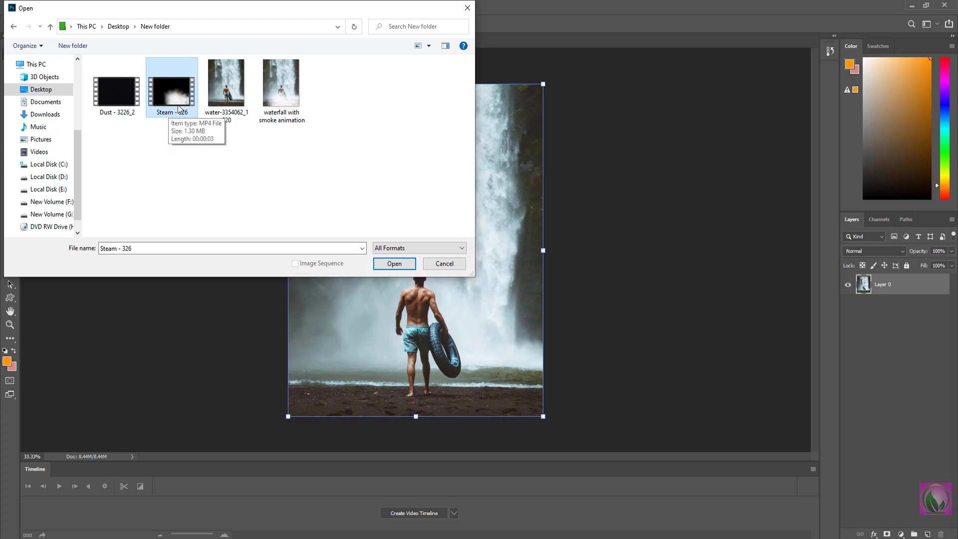
{"action": "left_click", "coordinate": [399, 267]}
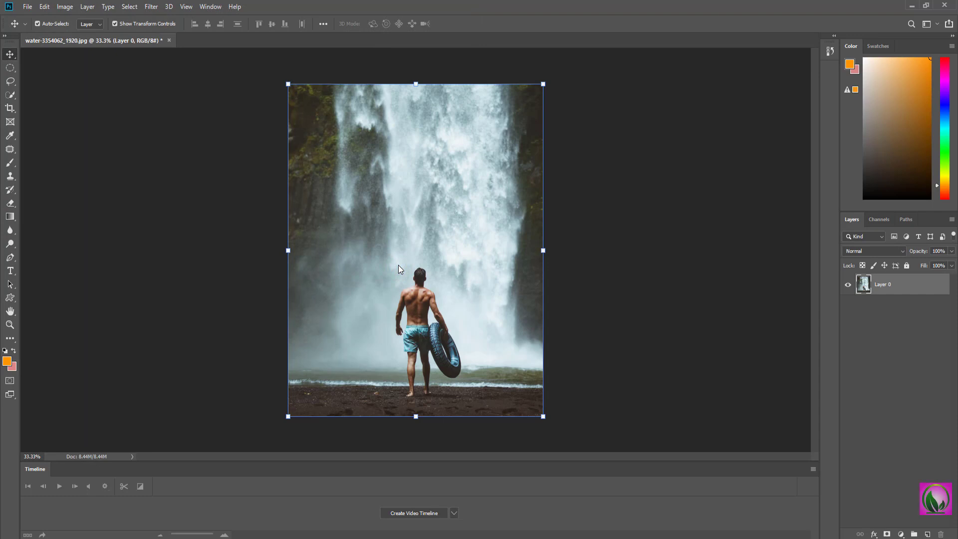
{"action": "left_click", "coordinate": [398, 265]}
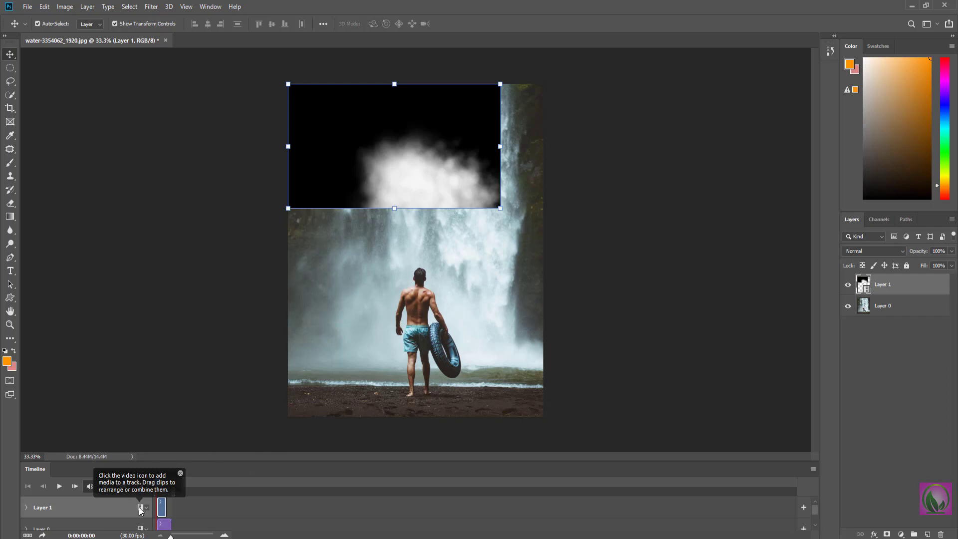
Move the steam layer to the bottom edge, convert it to a smart object, and enlarge it
{"action": "left_click_drag", "start_coordinate": [170, 536], "coordinate": [187, 537]}
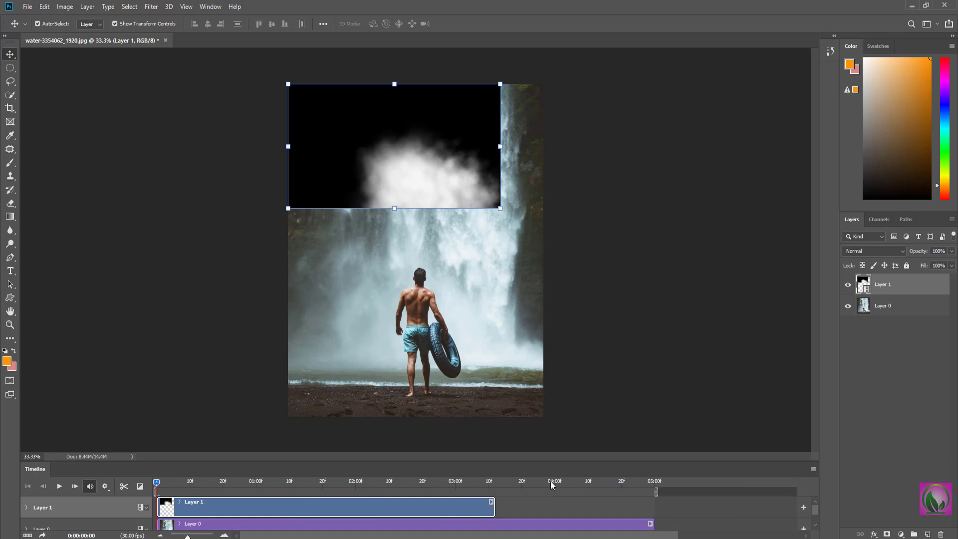
{"action": "left_click_drag", "start_coordinate": [401, 163], "coordinate": [397, 364]}
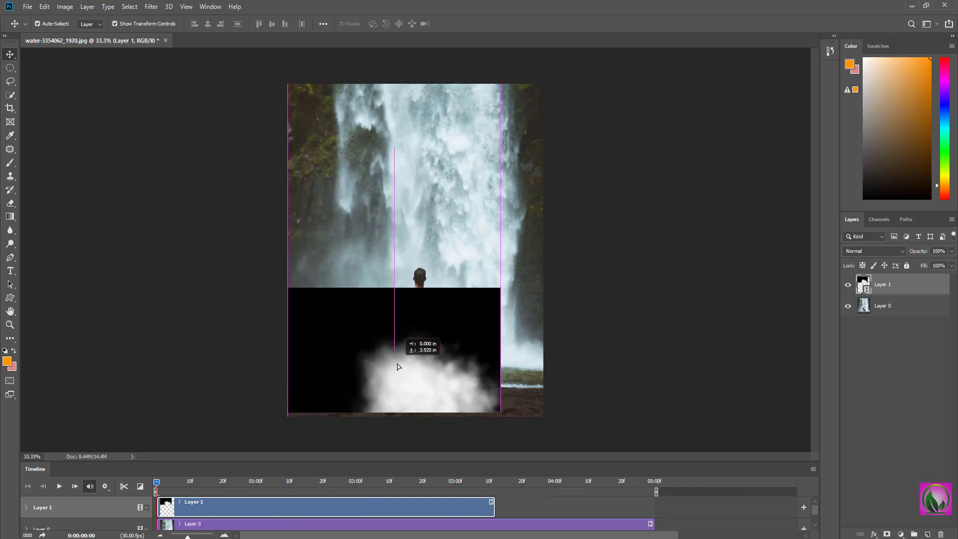
{"action": "left_click_drag", "start_coordinate": [398, 365], "coordinate": [397, 371]}
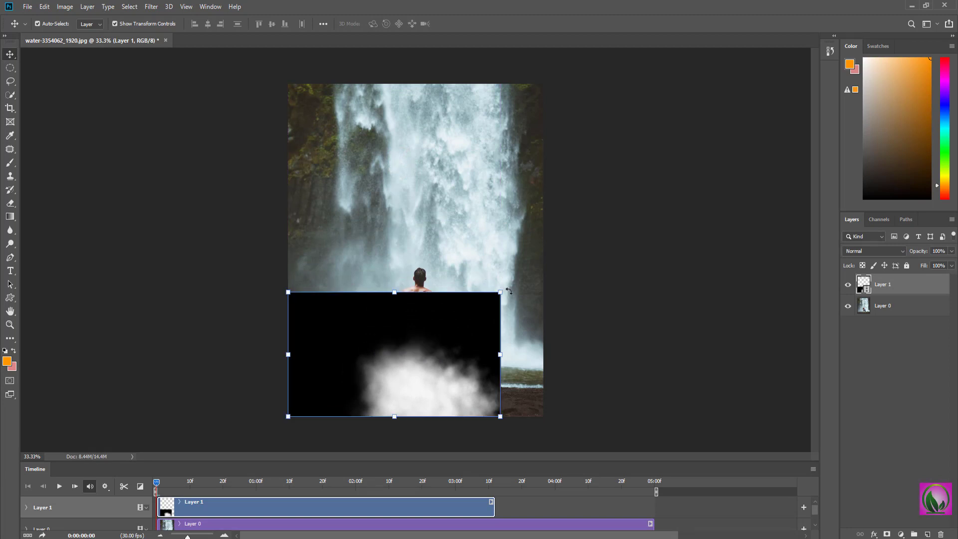
{"action": "left_click", "coordinate": [502, 292]}
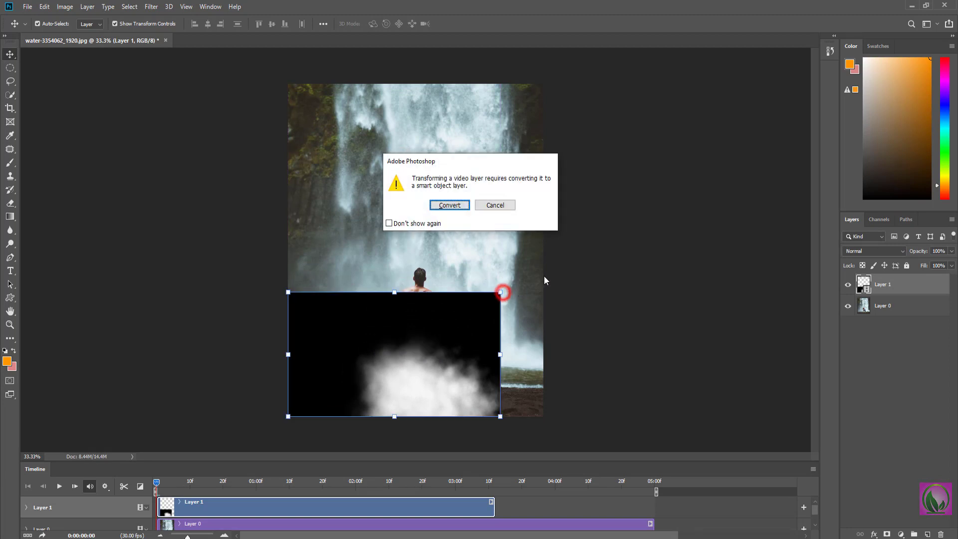
{"action": "left_click", "coordinate": [462, 204]}
{"action": "mouse_move", "coordinate": [498, 289]}
{"action": "left_mouse_down"}
{"action": "mouse_move", "coordinate": [559, 255]}
{"action": "mouse_move", "coordinate": [533, 270]}
{"action": "left_mouse_up"}
{"action": "left_click_drag", "start_coordinate": [485, 307], "coordinate": [500, 309]}
{"action": "left_click_drag", "start_coordinate": [543, 270], "coordinate": [548, 263]}
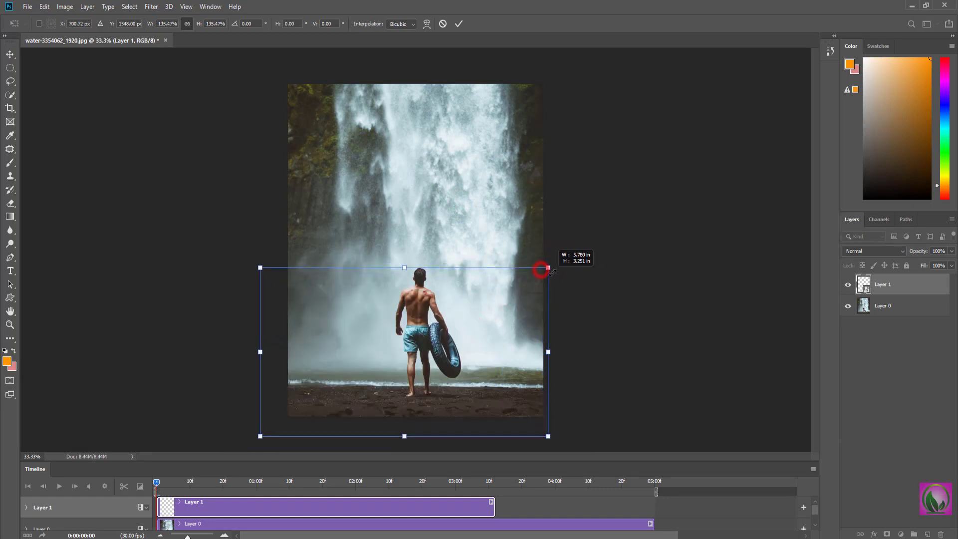
{"action": "left_click_drag", "start_coordinate": [514, 306], "coordinate": [532, 293]}
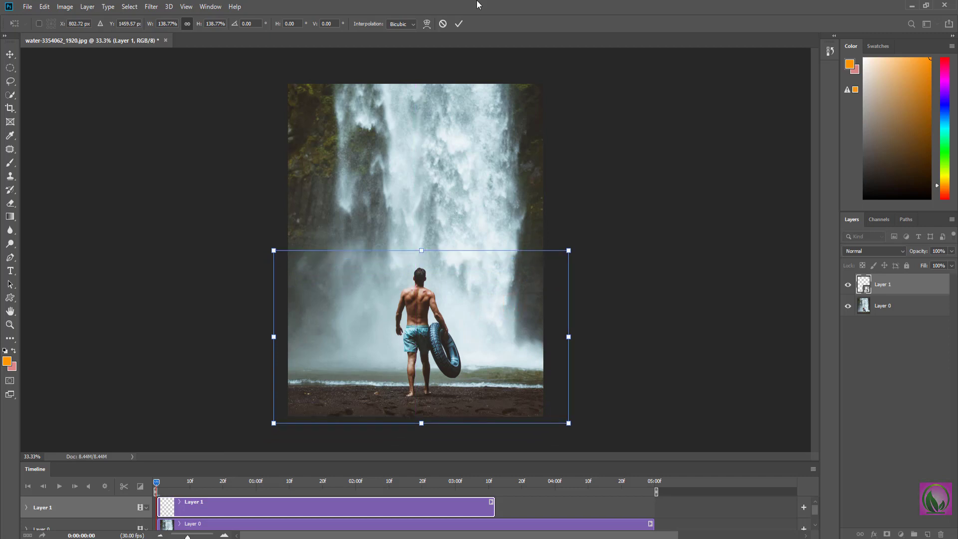
{"action": "left_click", "coordinate": [459, 24]}
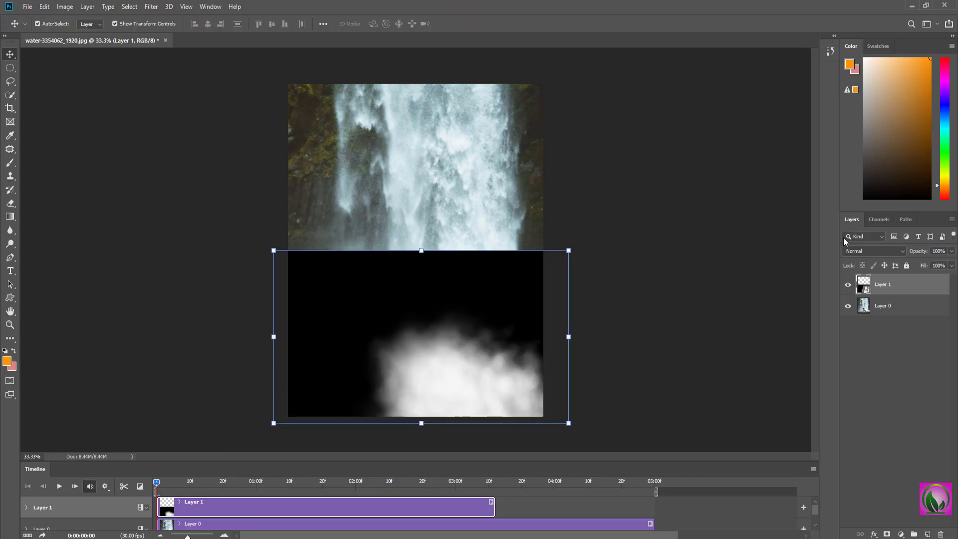
Set the steam layer to Screen blend mode, then scale it up and shift it left
{"action": "left_click", "coordinate": [861, 249]}
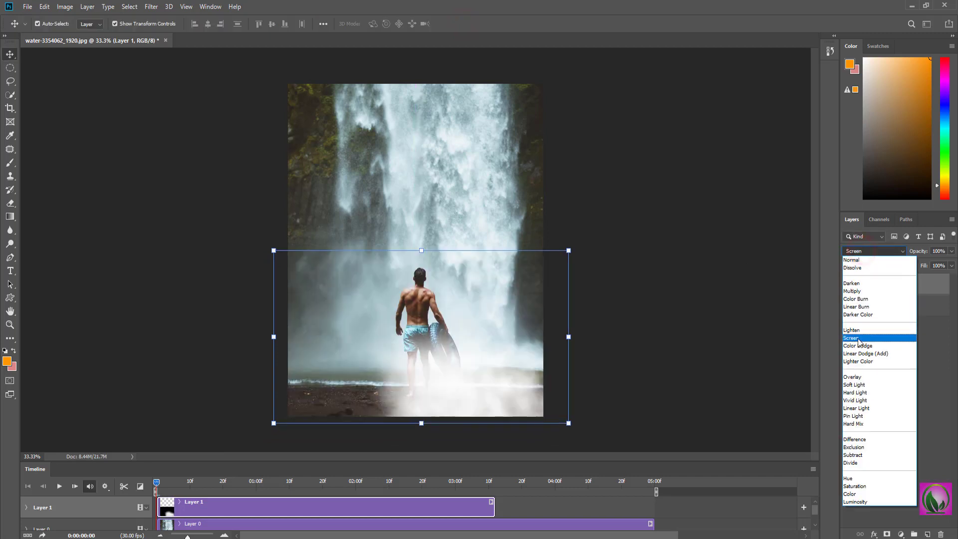
{"action": "left_click", "coordinate": [857, 339]}
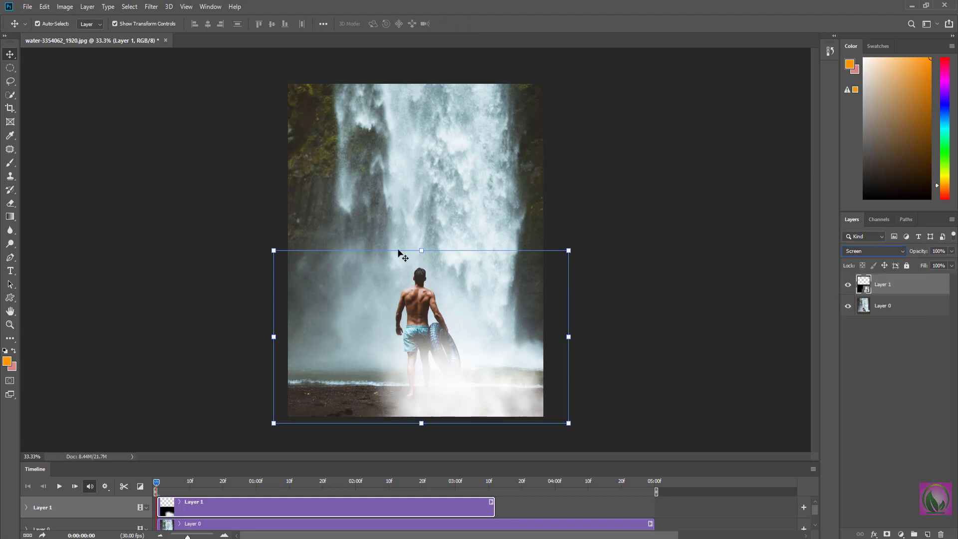
{"action": "left_click_drag", "start_coordinate": [273, 424], "coordinate": [240, 443]}
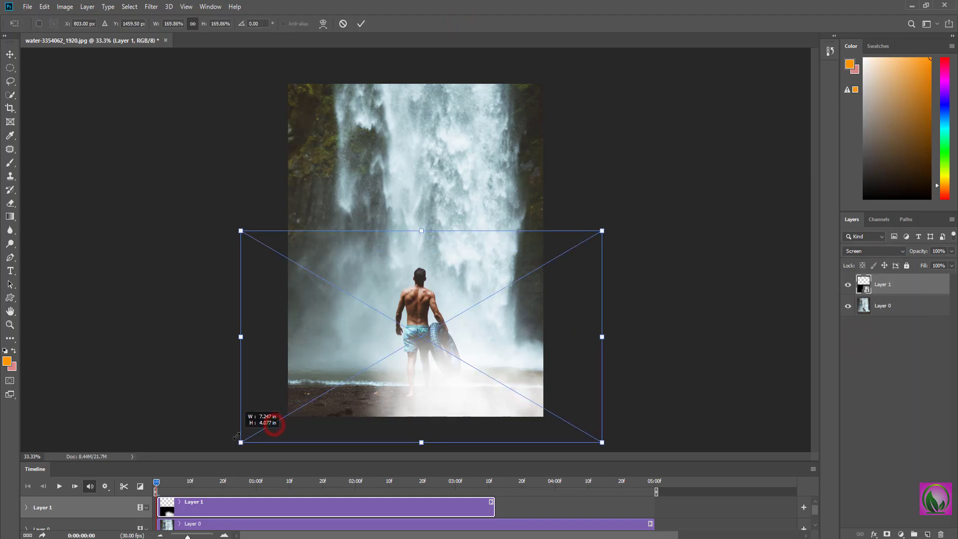
{"action": "mouse_move", "coordinate": [443, 392]}
{"action": "left_mouse_down"}
{"action": "mouse_move", "coordinate": [408, 392]}
{"action": "mouse_move", "coordinate": [405, 367]}
{"action": "left_mouse_up"}
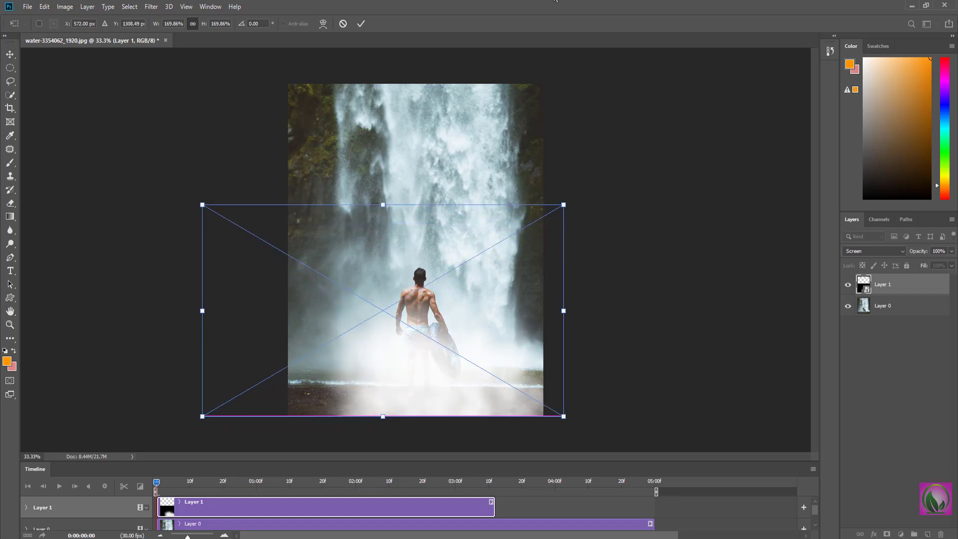
{"action": "left_click", "coordinate": [362, 24]}
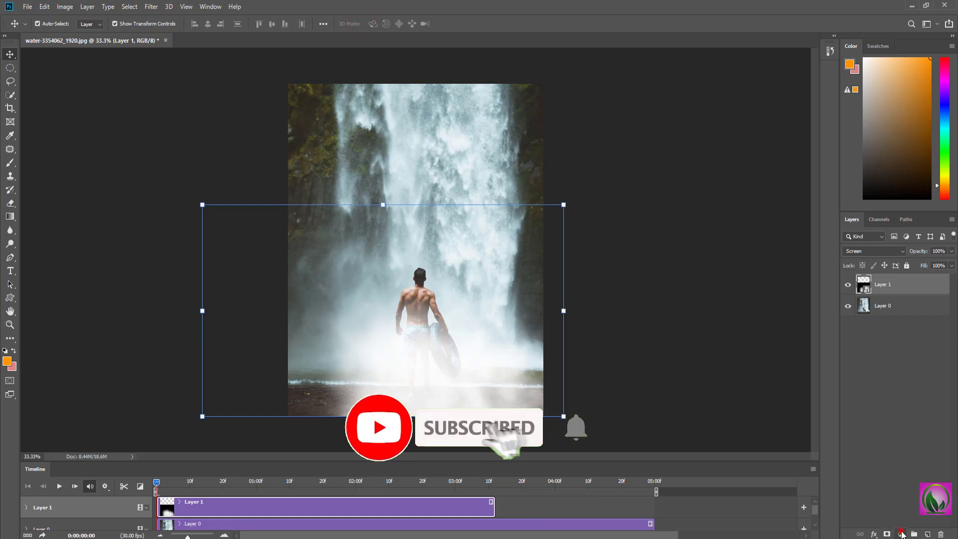
Add a Levels adjustment clipped to the steam layer with midtones at 1.35, and enlarge the timeline
{"action": "left_click", "coordinate": [899, 534]}
{"action": "left_click", "coordinate": [893, 390]}
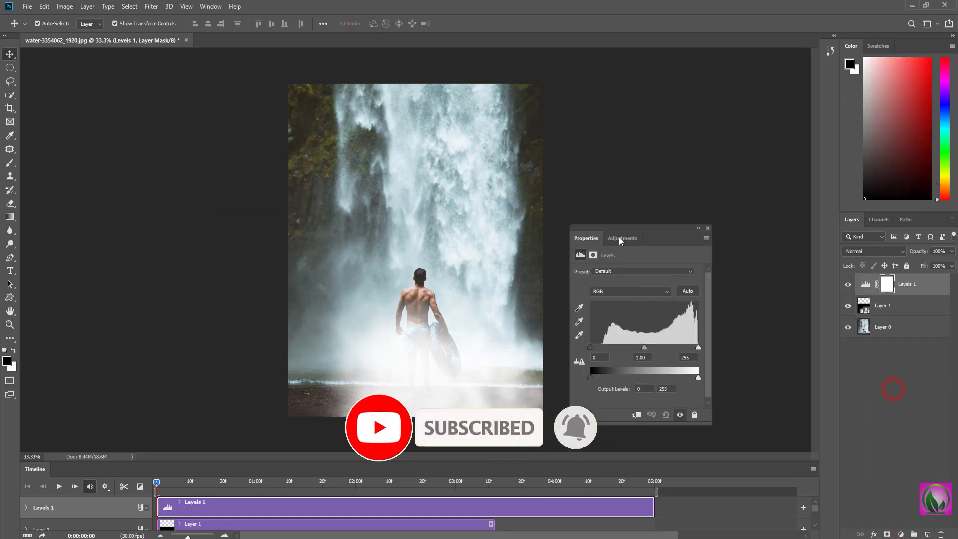
{"action": "left_click", "coordinate": [636, 415]}
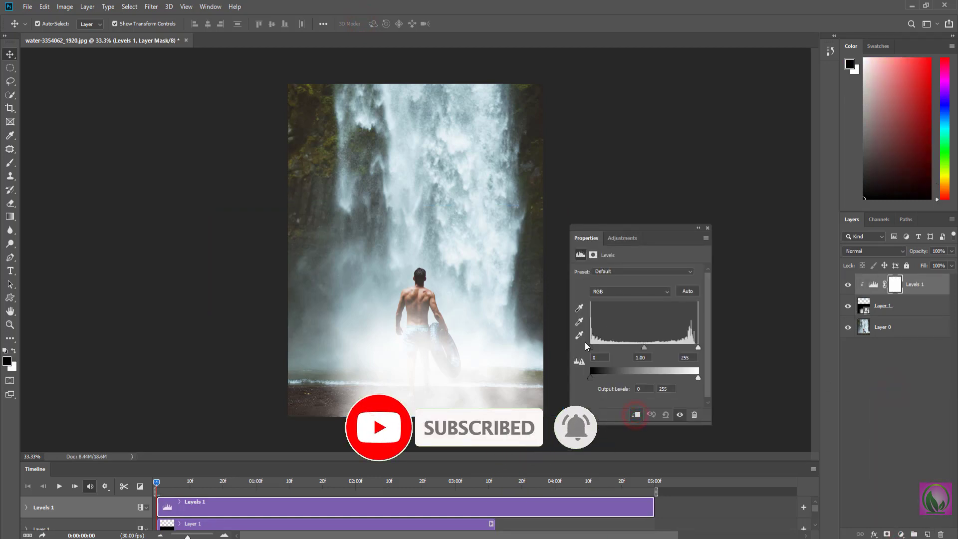
{"action": "left_click_drag", "start_coordinate": [590, 348], "coordinate": [592, 349]}
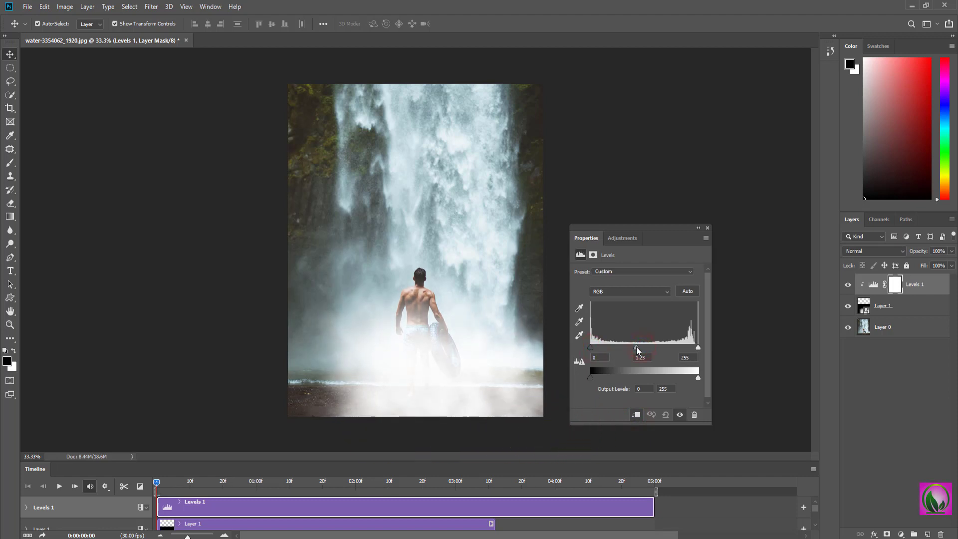
{"action": "mouse_move", "coordinate": [635, 349]}
{"action": "left_mouse_down"}
{"action": "mouse_move", "coordinate": [622, 348]}
{"action": "mouse_move", "coordinate": [633, 349]}
{"action": "left_mouse_up"}
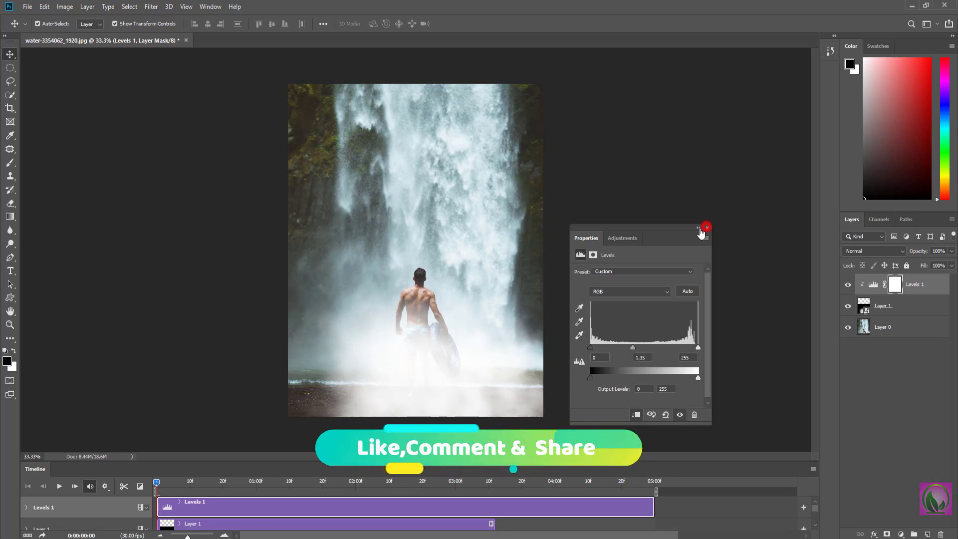
{"action": "left_click", "coordinate": [707, 228]}
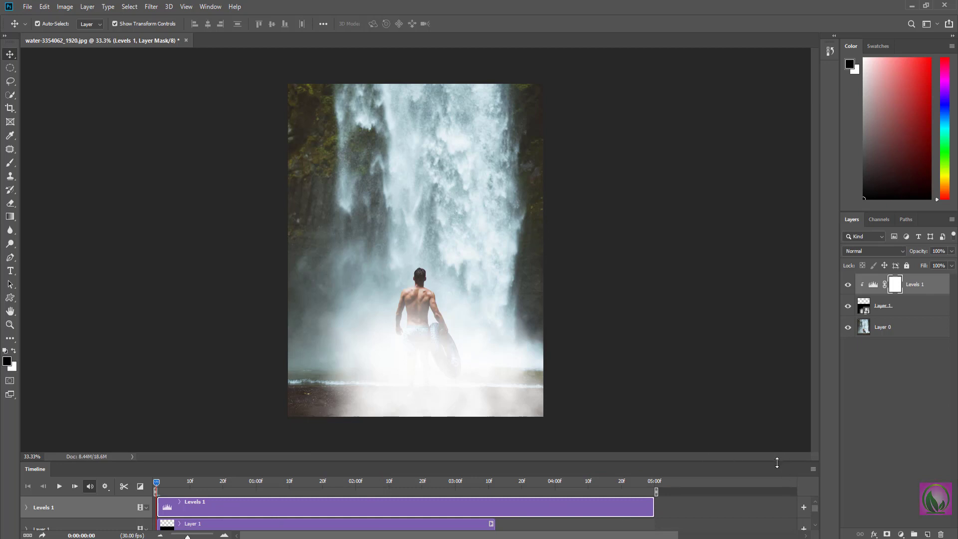
{"action": "left_click_drag", "start_coordinate": [777, 463], "coordinate": [777, 416]}
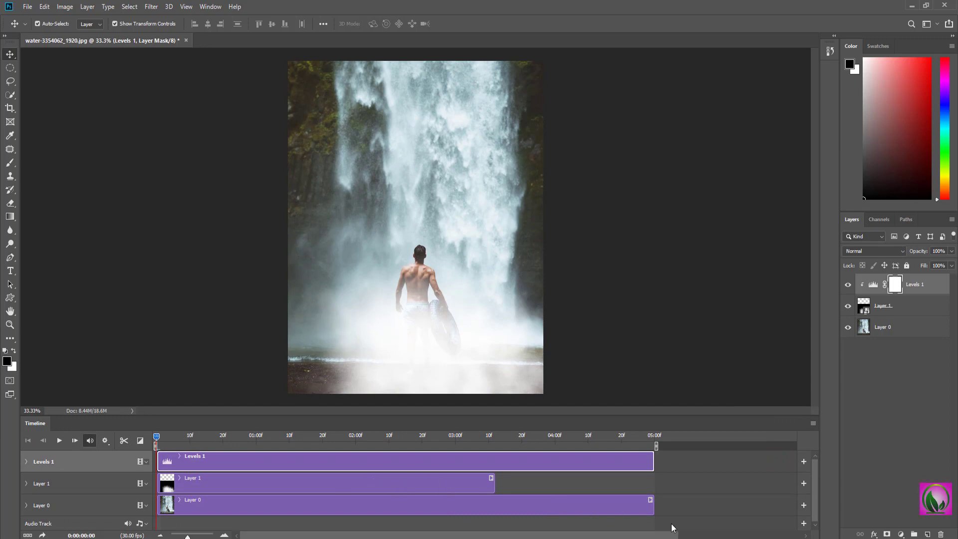
Trim the Layer 0 clip to end with the steam clip and preview playback
{"action": "left_click_drag", "start_coordinate": [652, 507], "coordinate": [494, 507]}
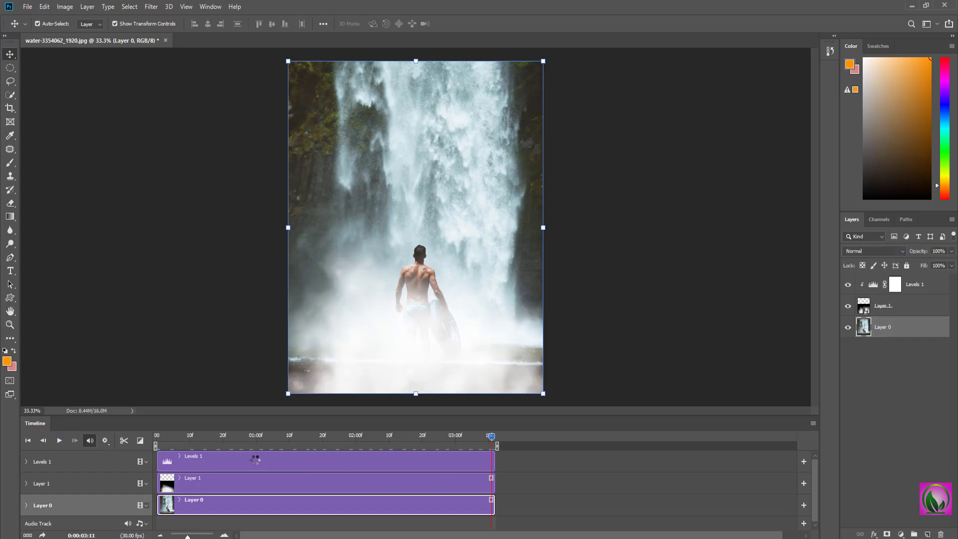
{"action": "left_click", "coordinate": [60, 441]}
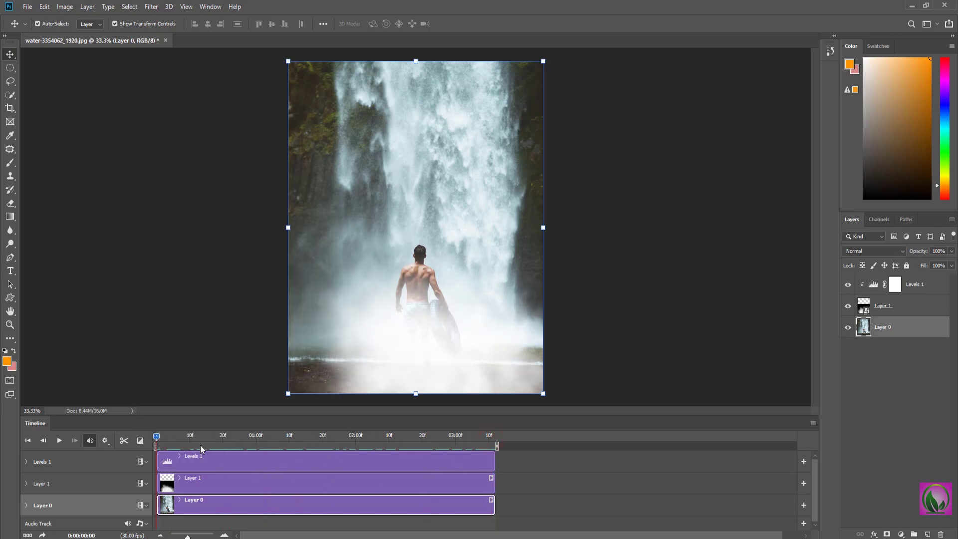
Enable Loop Playback, preview the animation, and rewind the playhead to the first frame
{"action": "left_click", "coordinate": [812, 423]}
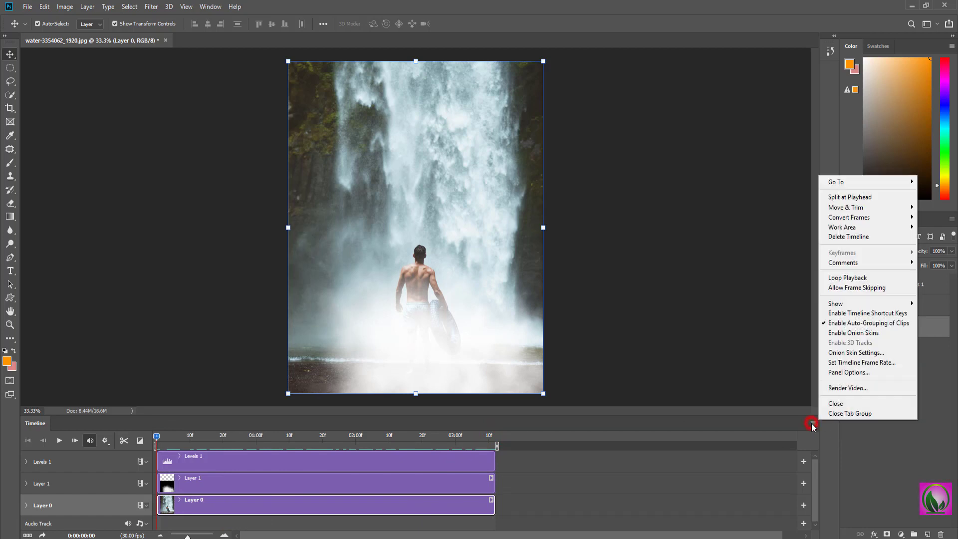
{"action": "left_click", "coordinate": [858, 279]}
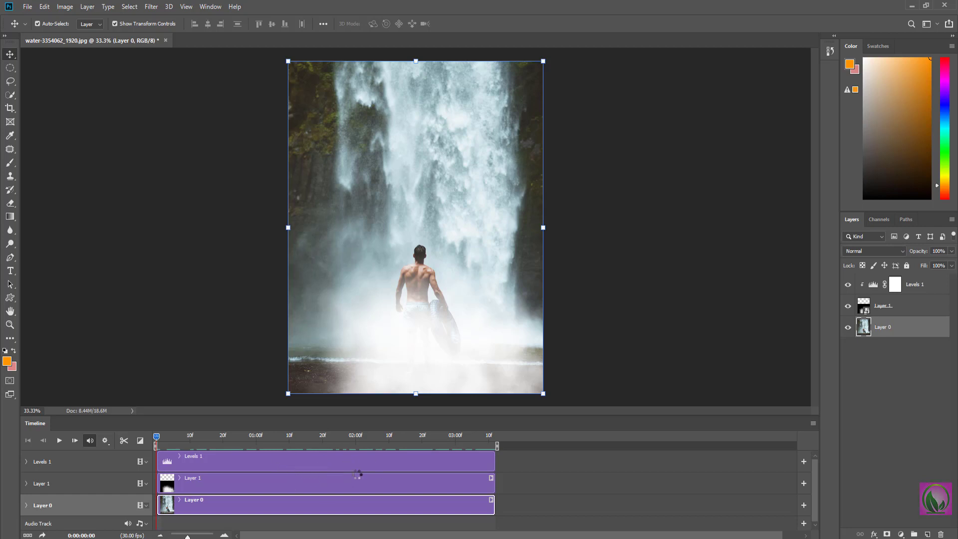
{"action": "key", "text": "space"}
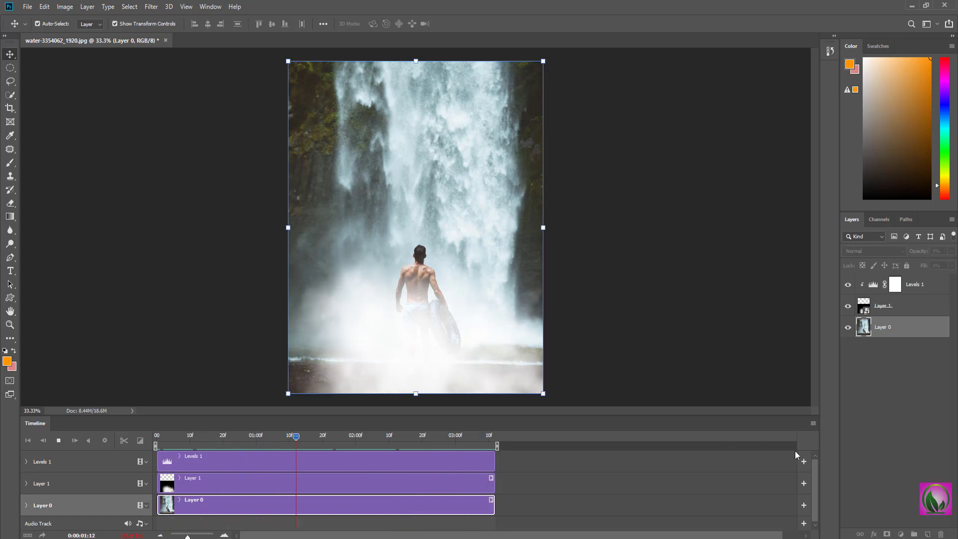
{"action": "left_click", "coordinate": [813, 424]}
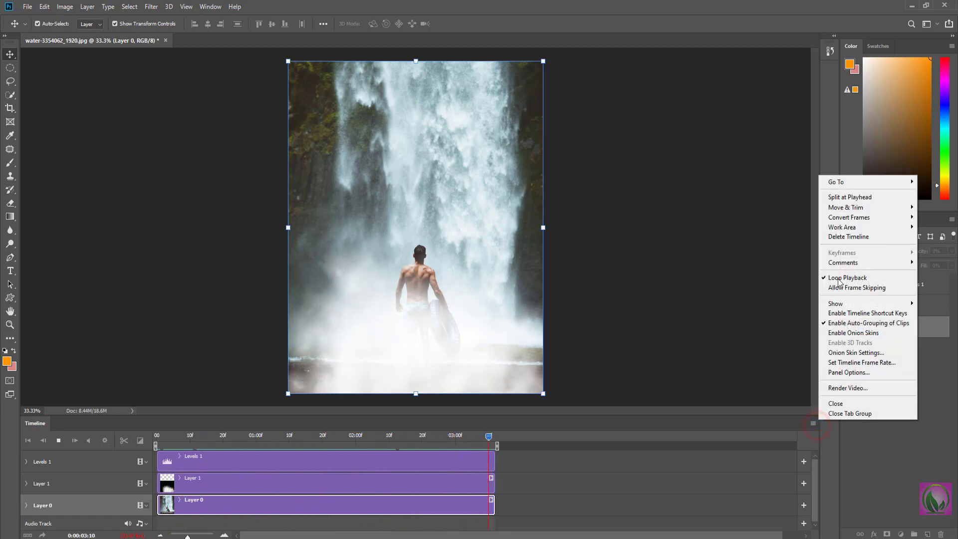
{"action": "left_click", "coordinate": [660, 462]}
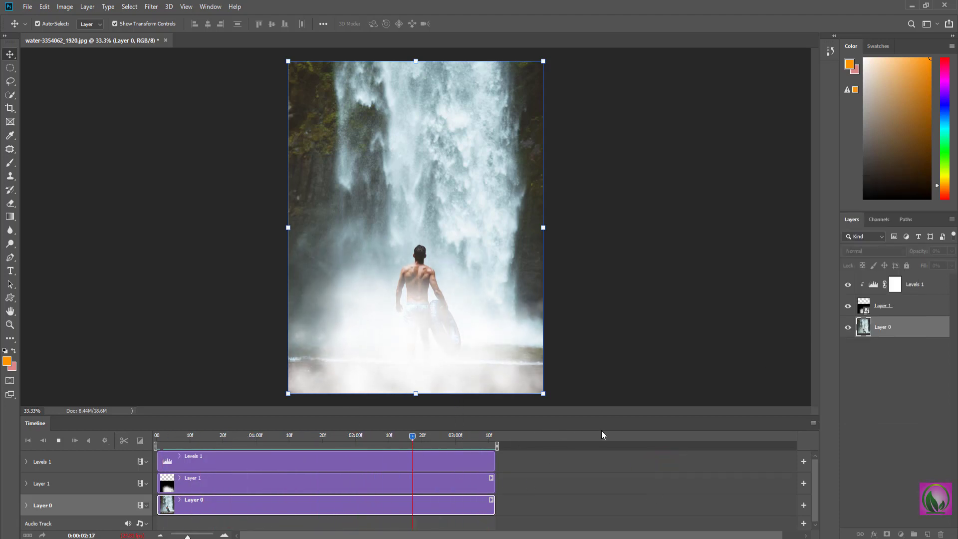
{"action": "key", "text": "space"}
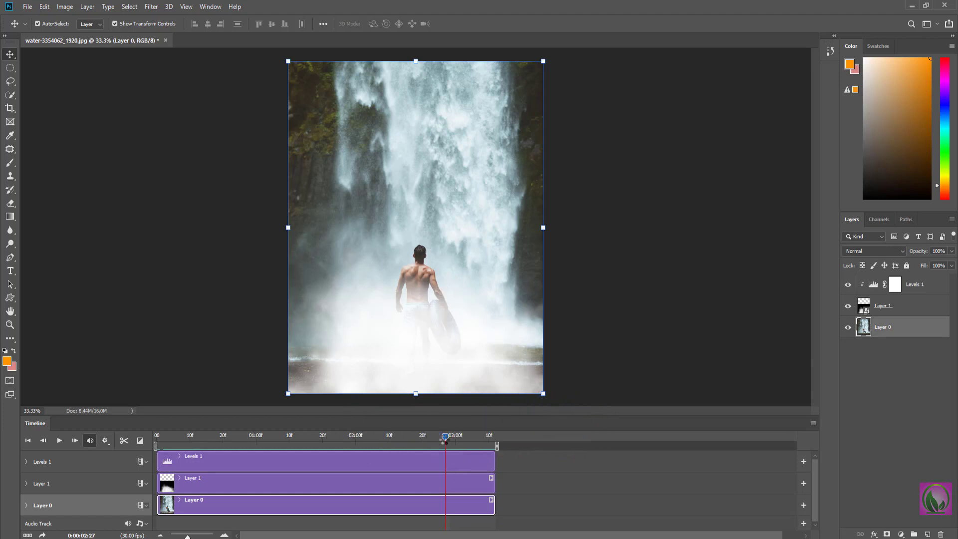
{"action": "left_click_drag", "start_coordinate": [444, 440], "coordinate": [217, 437]}
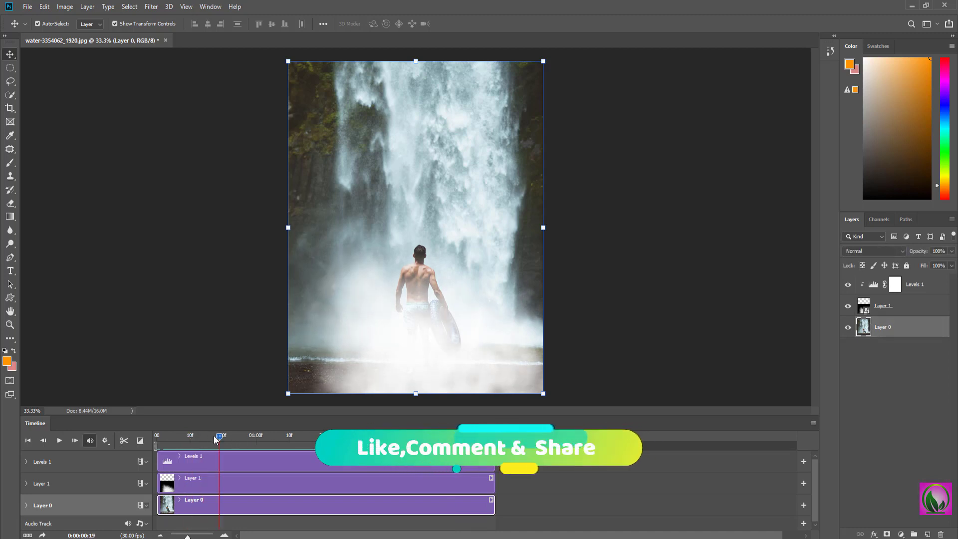
{"action": "left_click_drag", "start_coordinate": [220, 434], "coordinate": [160, 448]}
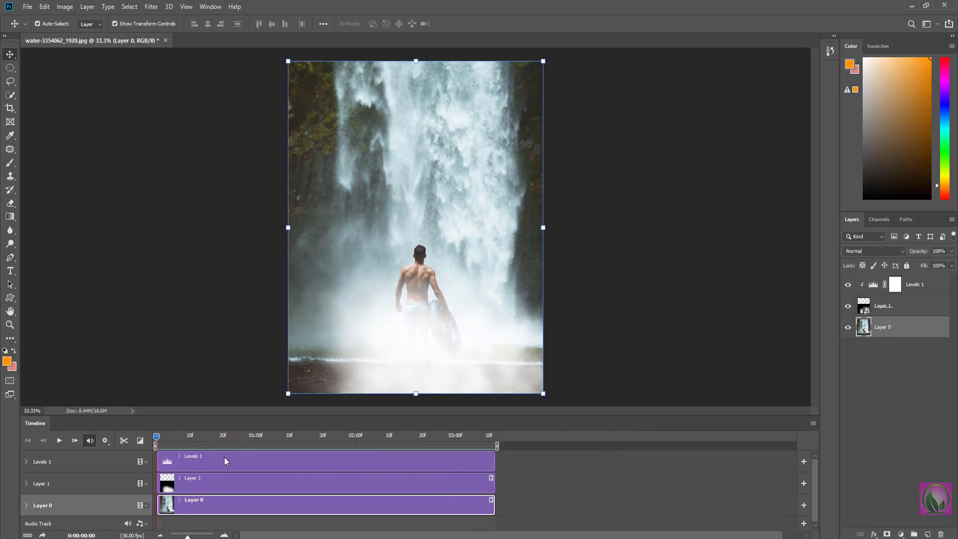
Import the Dust - 3226_2 video as new video Layer 2
{"action": "left_click", "coordinate": [88, 7]}
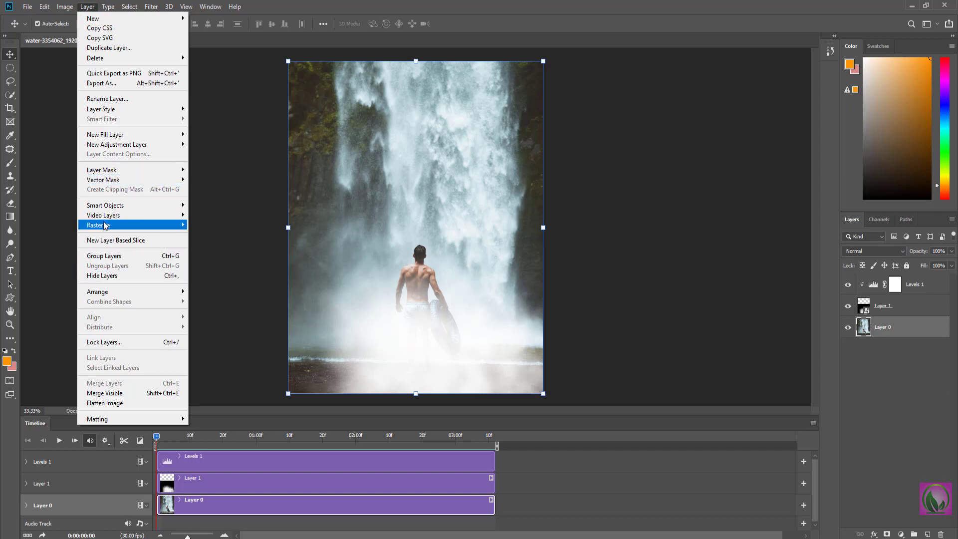
{"action": "mouse_move", "coordinate": [103, 215]}
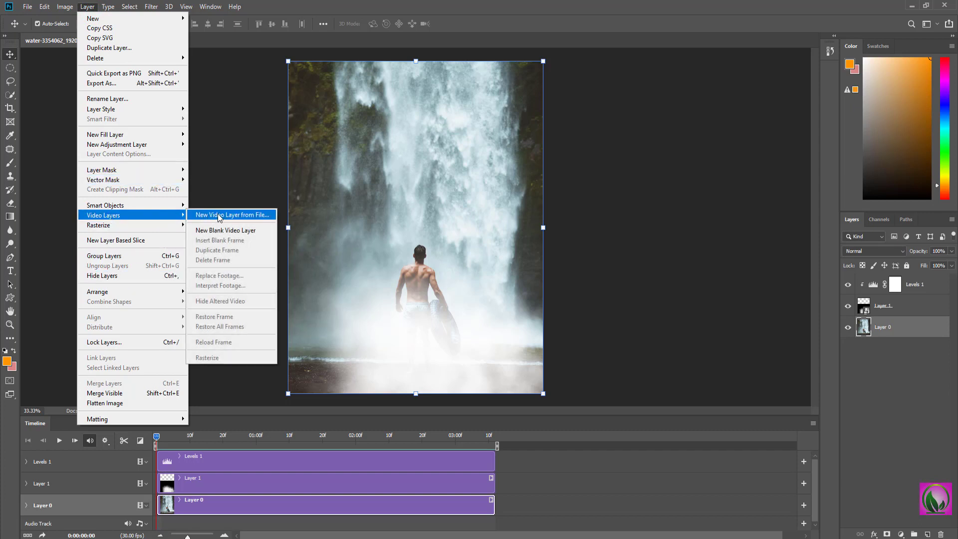
{"action": "left_click", "coordinate": [239, 214]}
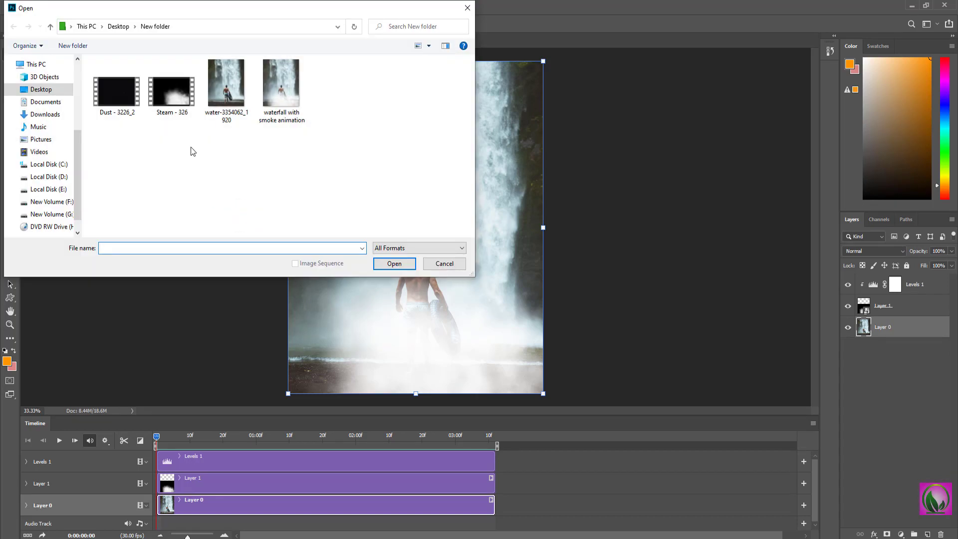
{"action": "left_click", "coordinate": [120, 95]}
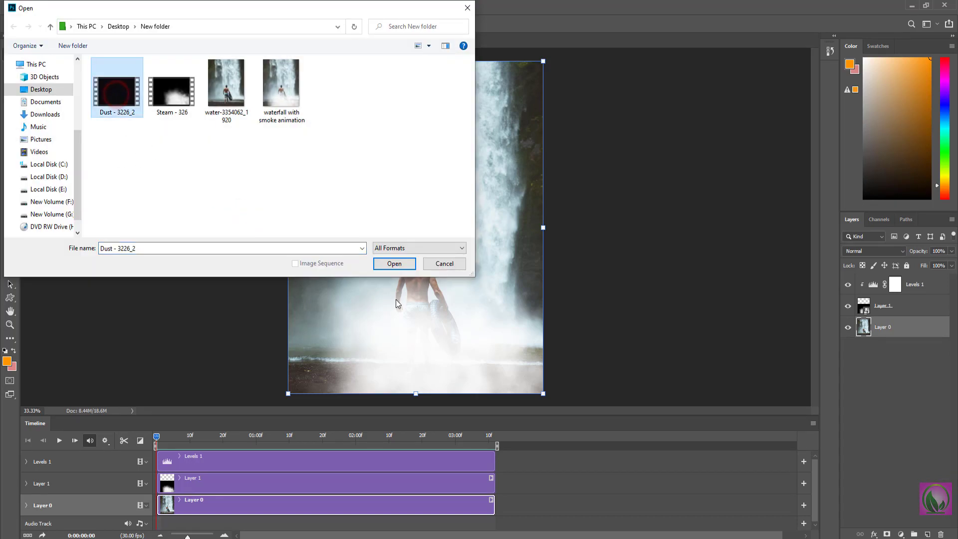
{"action": "left_click", "coordinate": [394, 264]}
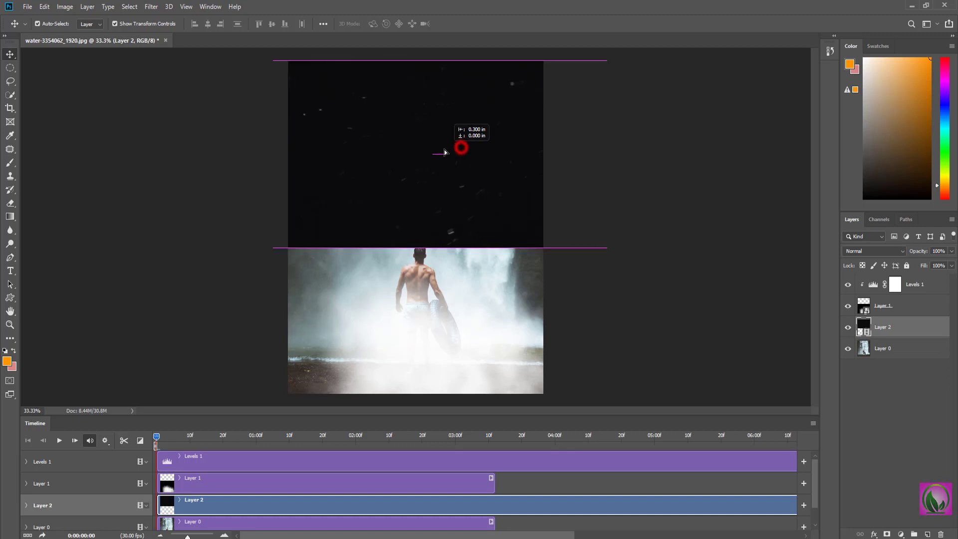
Nudge the dust layer slightly left and stack Layer 2 above Layer 1
{"action": "left_click_drag", "start_coordinate": [461, 150], "coordinate": [440, 150]}
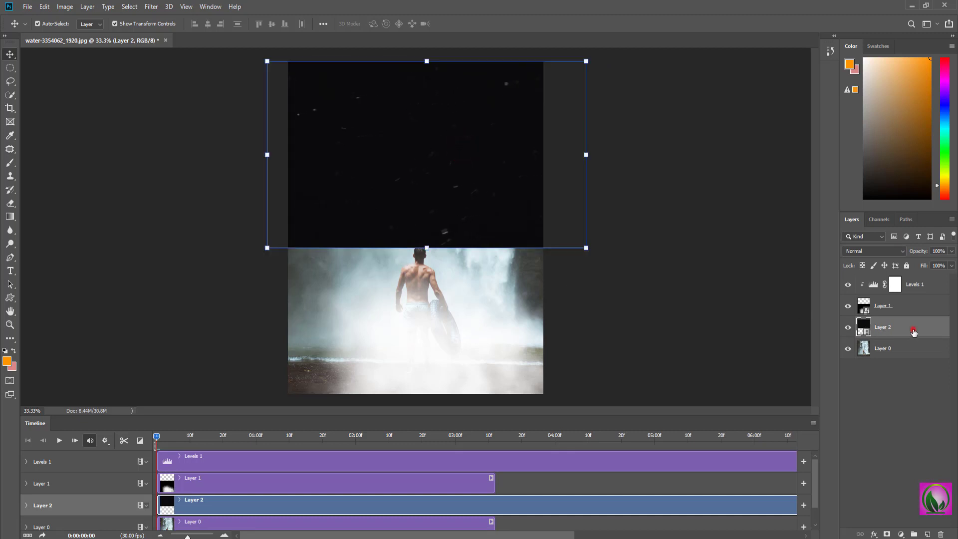
{"action": "left_click_drag", "start_coordinate": [884, 333], "coordinate": [915, 282]}
{"action": "right_click", "coordinate": [933, 288]}
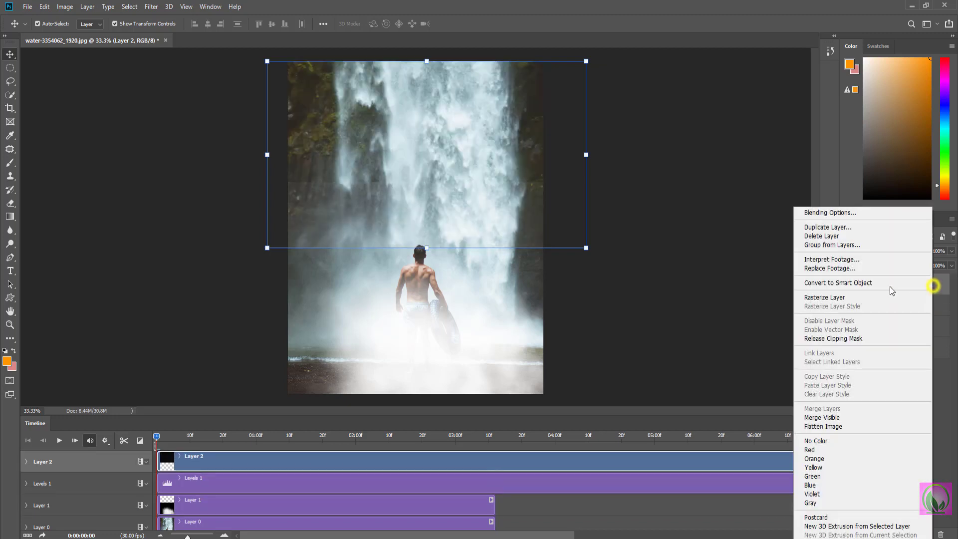
Release Layer 2's clipping mask and set its blend mode to Screen
{"action": "left_click", "coordinate": [832, 339]}
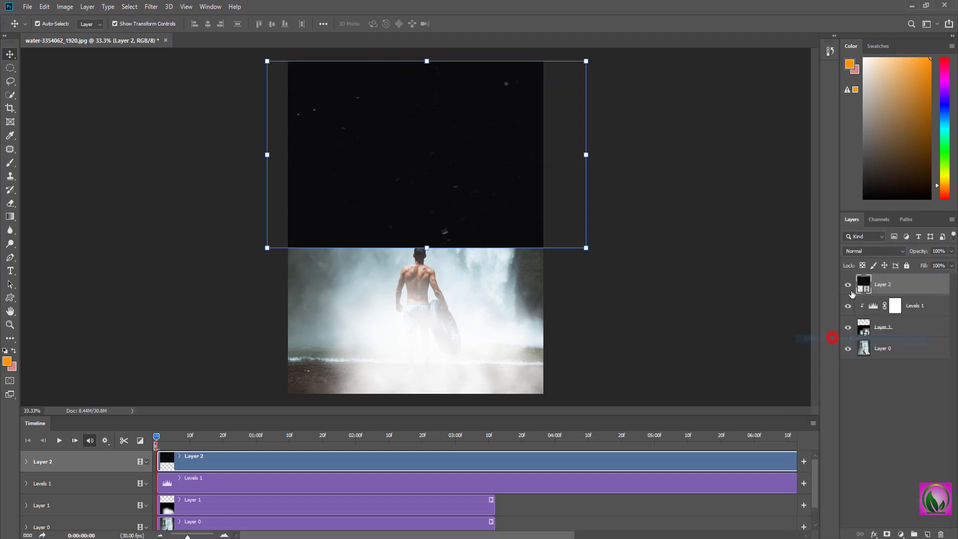
{"action": "left_click", "coordinate": [873, 251]}
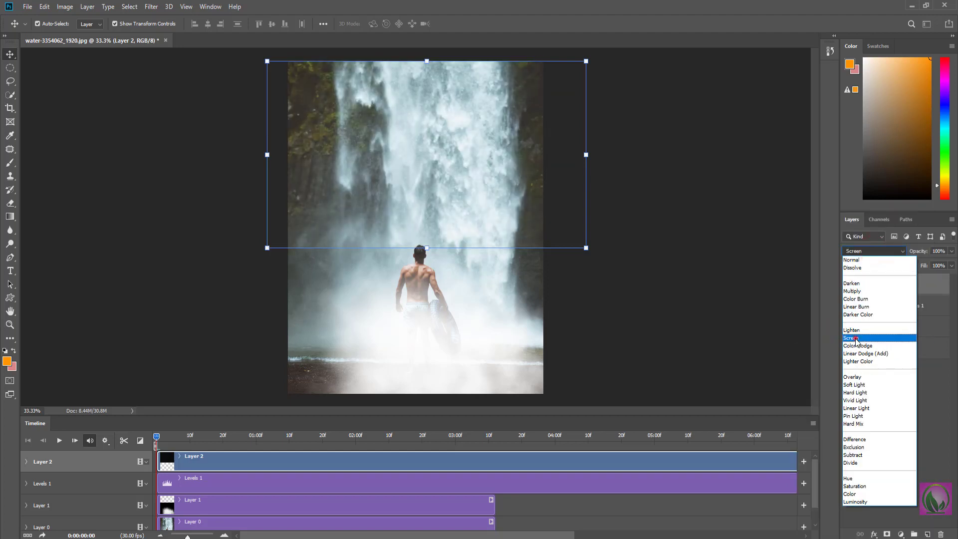
{"action": "left_click", "coordinate": [854, 337]}
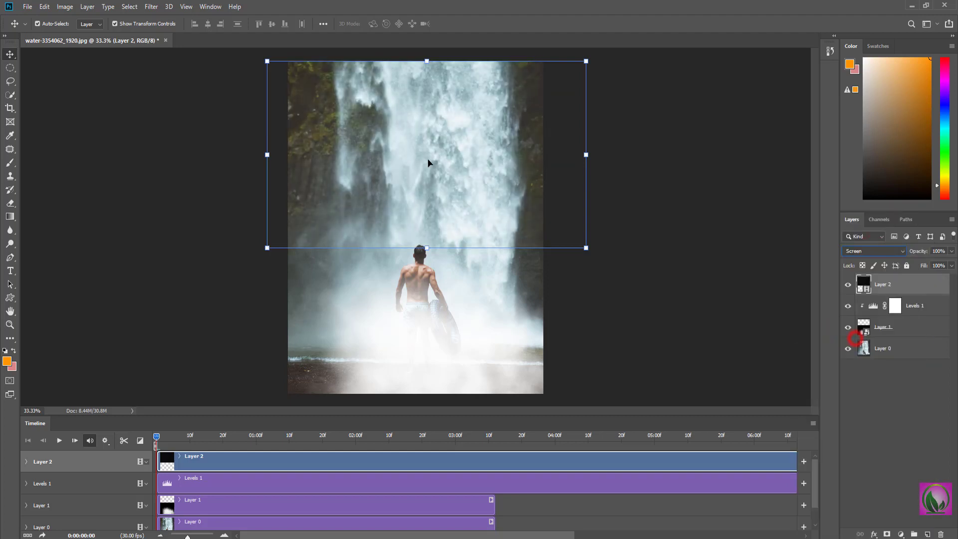
Convert the dust layer to a smart object, scale it to 86.54%, and move it up-left
{"action": "left_click", "coordinate": [583, 62]}
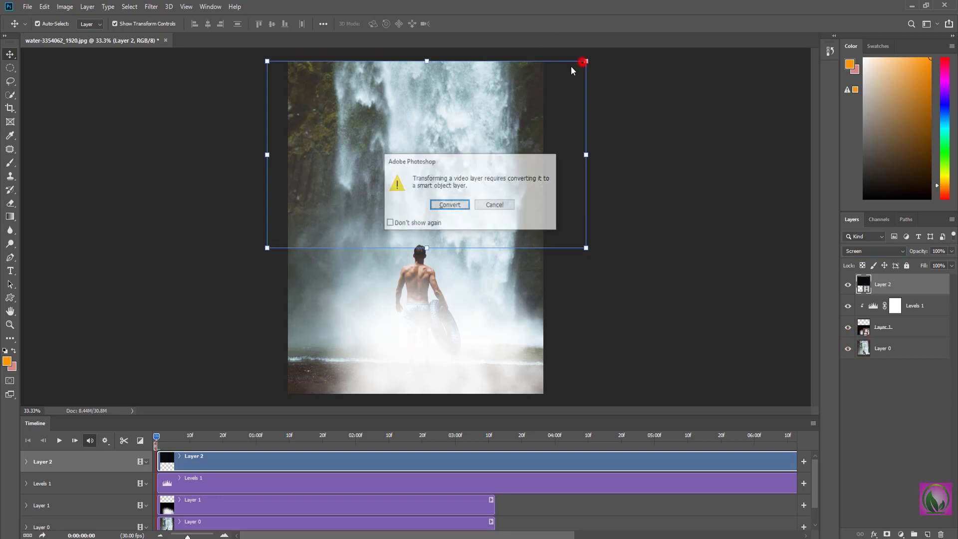
{"action": "left_click", "coordinate": [455, 204]}
{"action": "left_click_drag", "start_coordinate": [586, 61], "coordinate": [564, 74]}
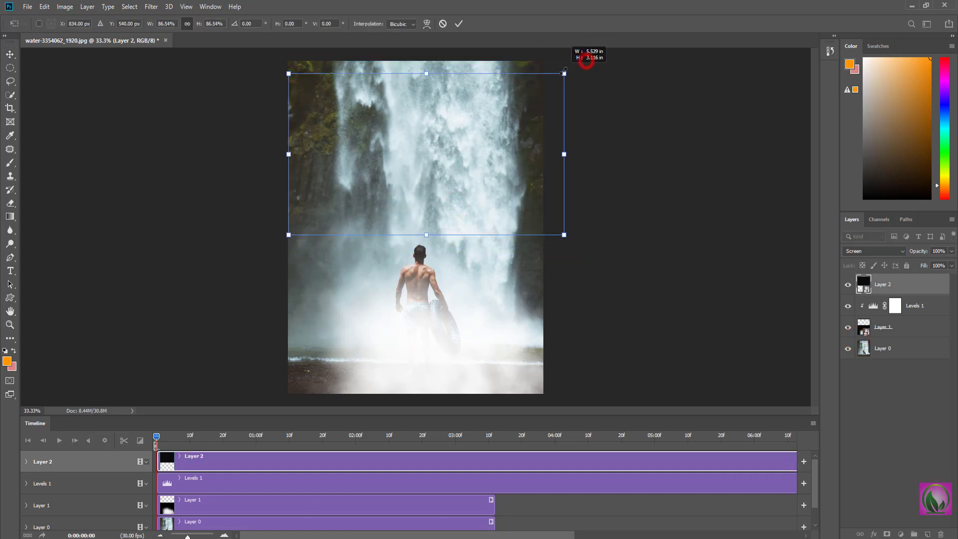
{"action": "left_click_drag", "start_coordinate": [519, 96], "coordinate": [507, 83]}
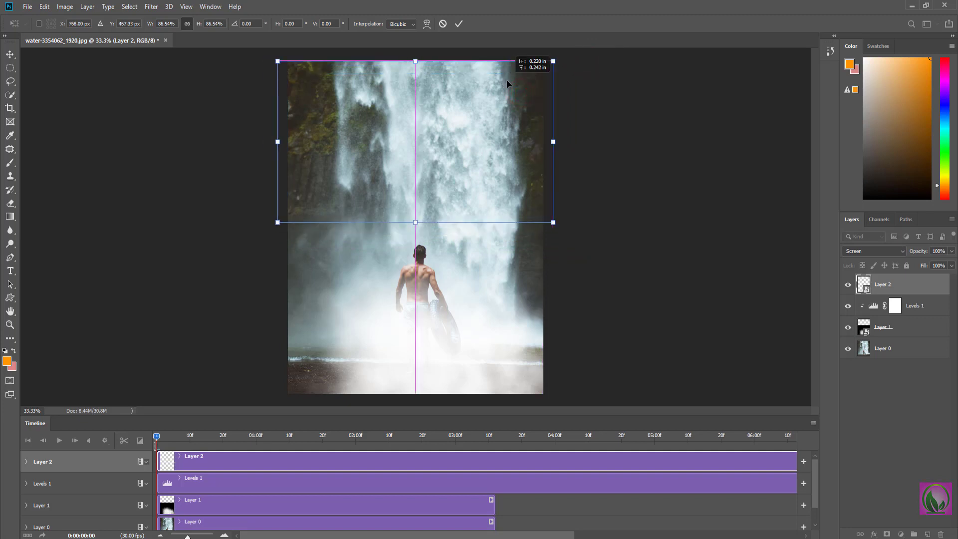
{"action": "left_click", "coordinate": [459, 23]}
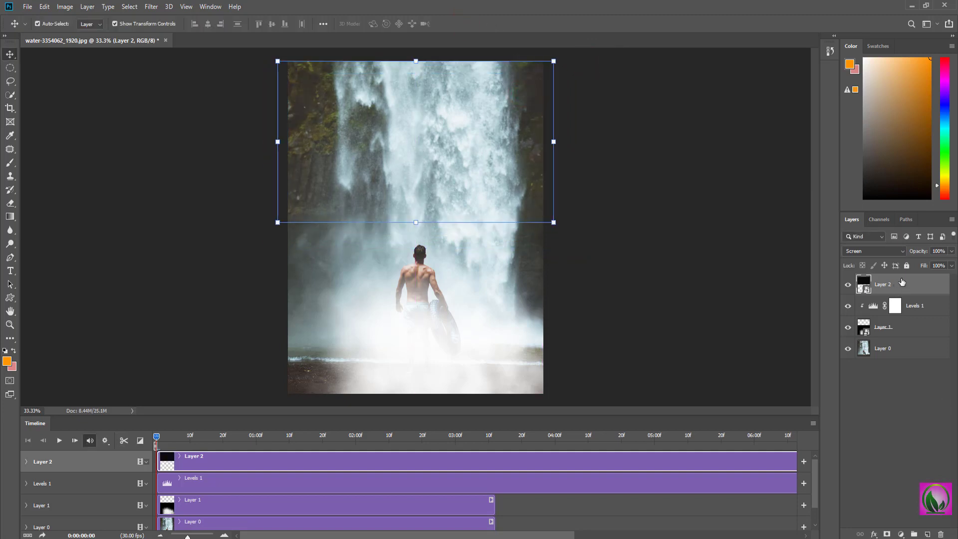
{"action": "left_click", "coordinate": [901, 534]}
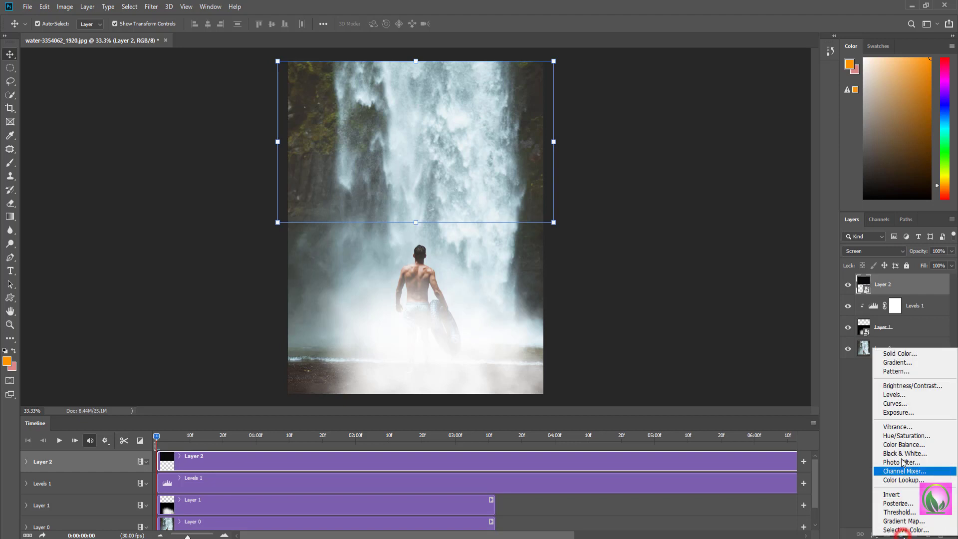
Add a Levels adjustment clipped to Layer 2, black input 5 and midtones about 0.93
{"action": "left_click", "coordinate": [893, 395]}
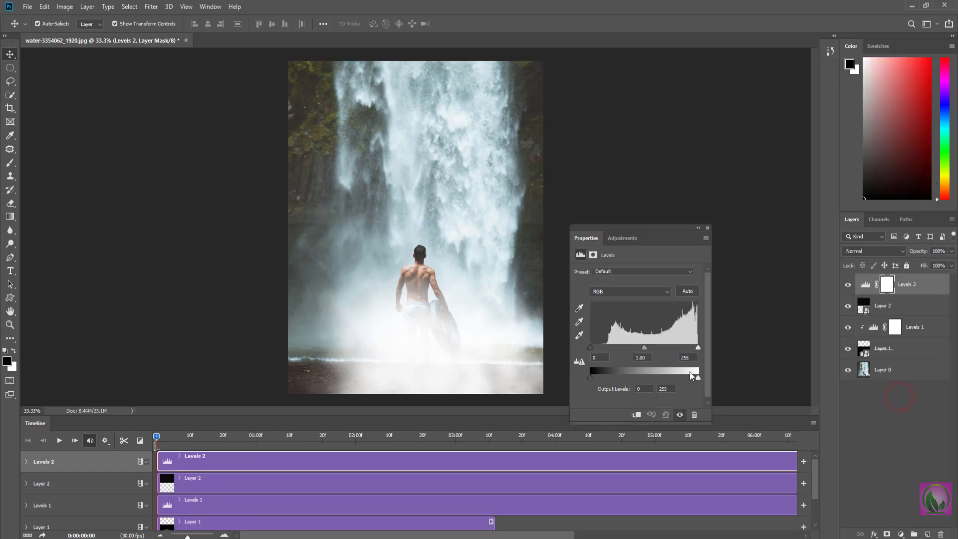
{"action": "left_click", "coordinate": [636, 415]}
{"action": "left_click_drag", "start_coordinate": [591, 347], "coordinate": [651, 349]}
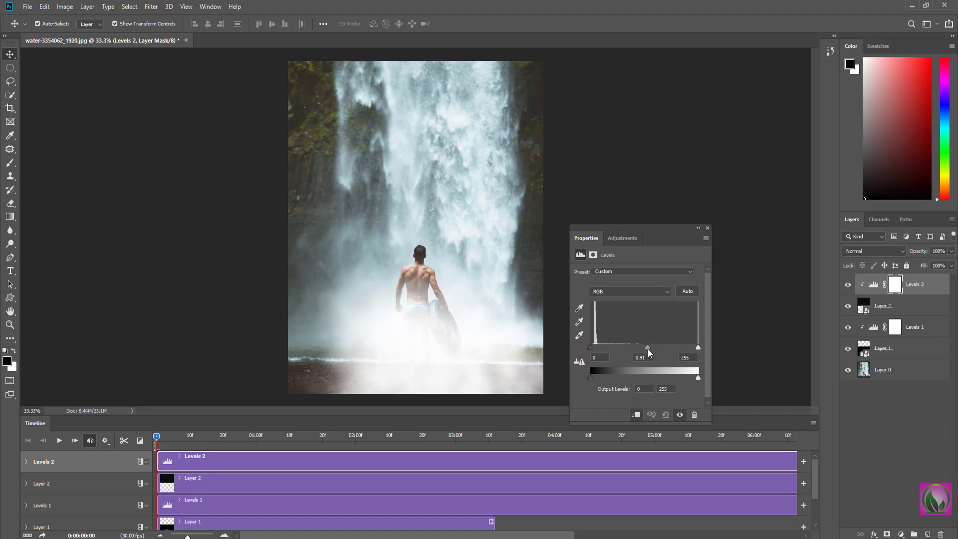
{"action": "left_click_drag", "start_coordinate": [590, 348], "coordinate": [593, 347]}
{"action": "left_click", "coordinate": [707, 228]}
Duplicate Layer 2, move the copy over the lower canvas, and raise it above Levels 2
{"action": "left_click", "coordinate": [900, 310]}
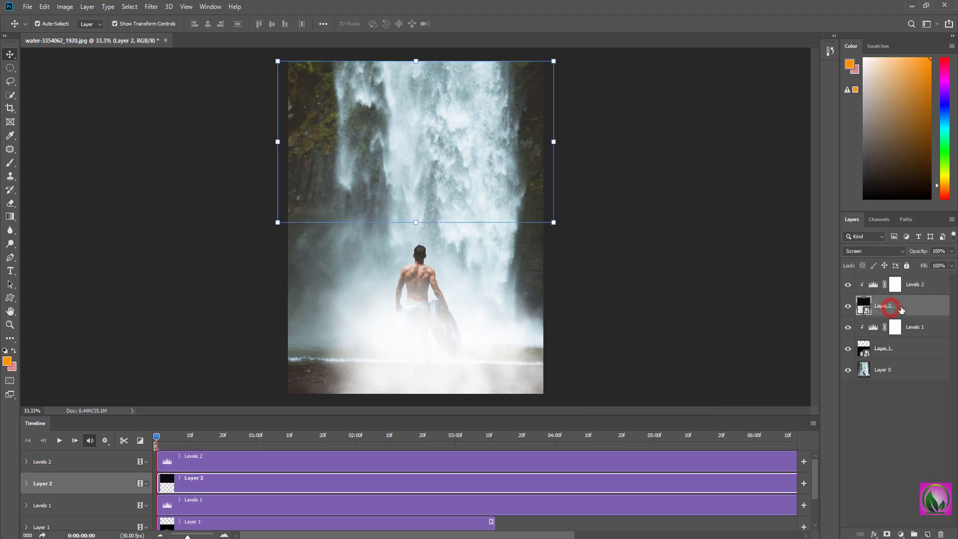
{"action": "key", "text": "ctrl+j"}
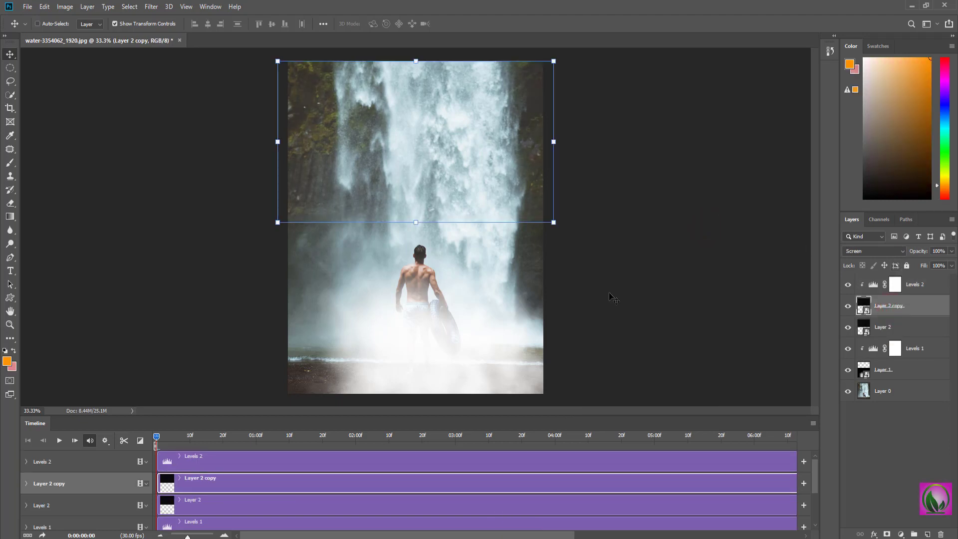
{"action": "left_click_drag", "start_coordinate": [439, 193], "coordinate": [434, 358]}
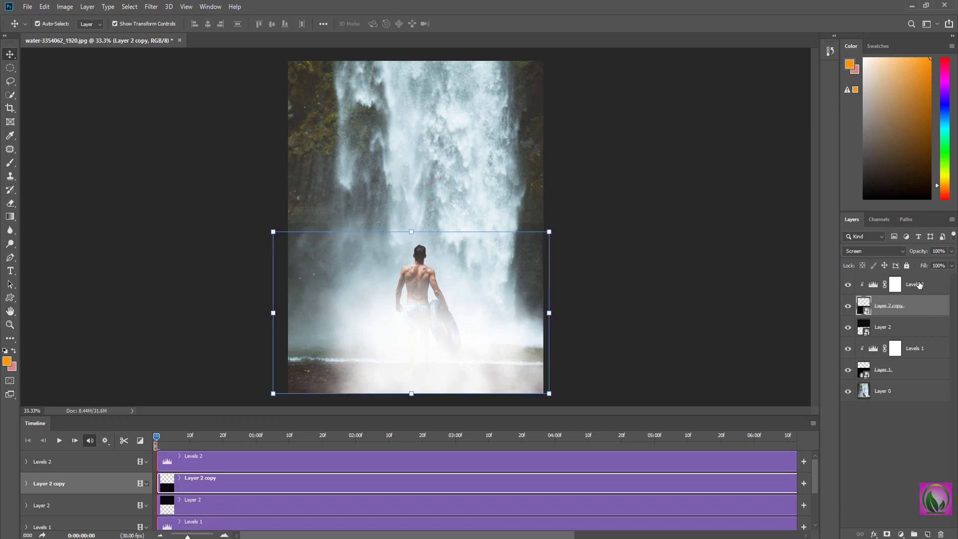
{"action": "left_click", "coordinate": [895, 308]}
{"action": "key", "text": "ctrl+bracketright"}
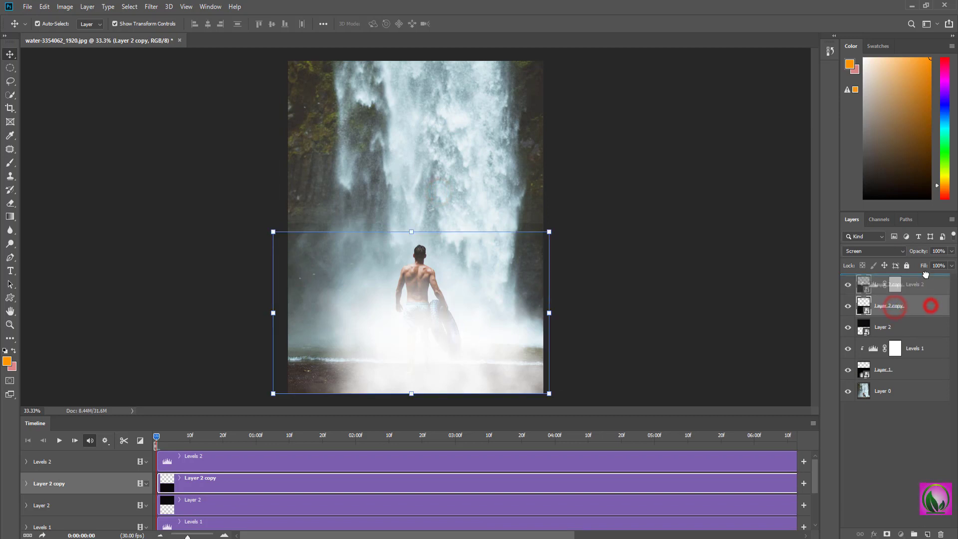
Clip Levels 2 to Layer 2 and select Layer 2 copy
{"action": "left_click", "coordinate": [909, 308]}
{"action": "right_click", "coordinate": [913, 306]}
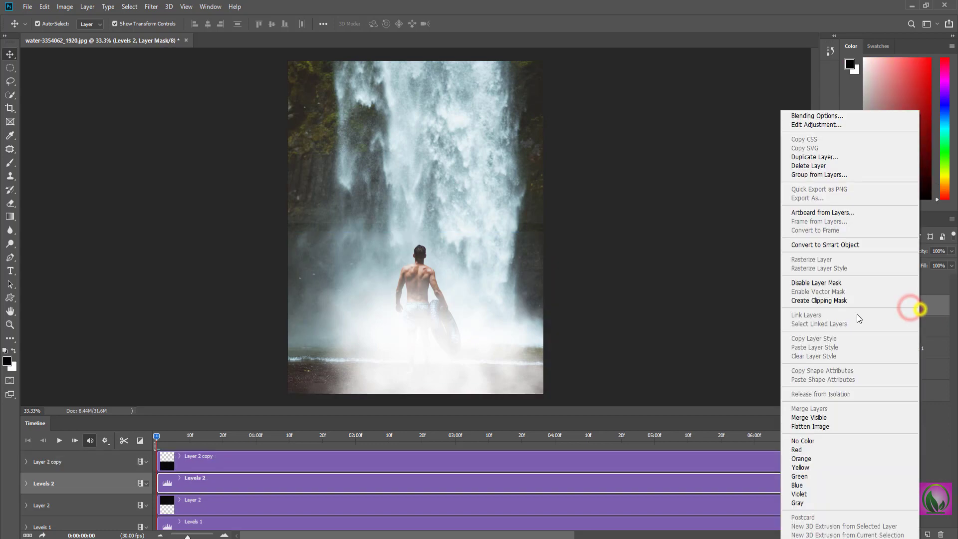
{"action": "left_click", "coordinate": [835, 300]}
{"action": "left_click", "coordinate": [915, 285]}
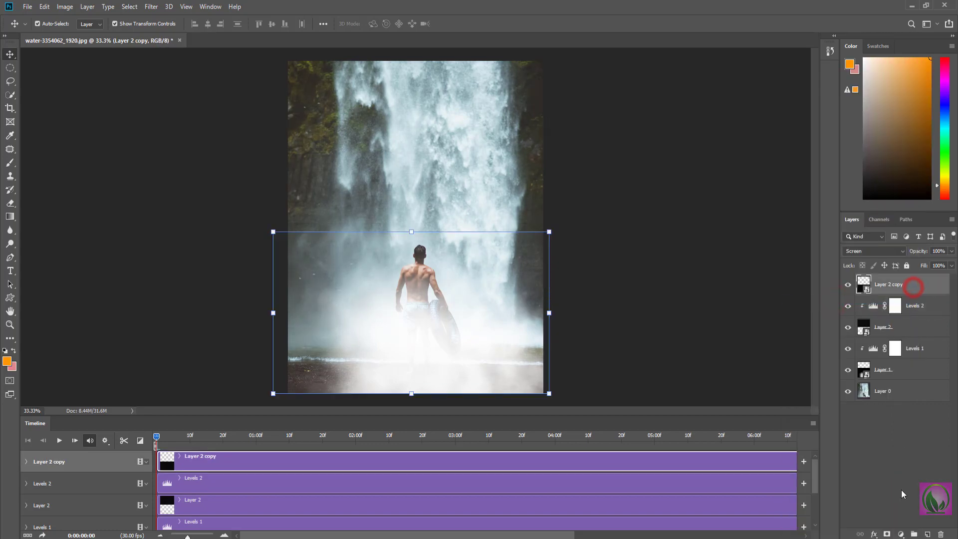
{"action": "left_click", "coordinate": [902, 533]}
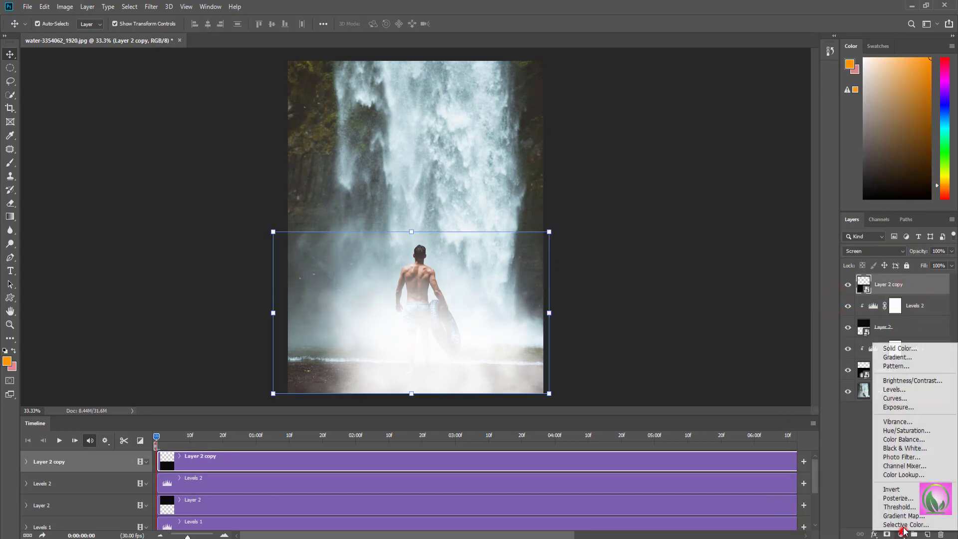
Add a Levels 3 adjustment clipped to Layer 2 copy, raising its black input to 6
{"action": "left_click", "coordinate": [903, 389]}
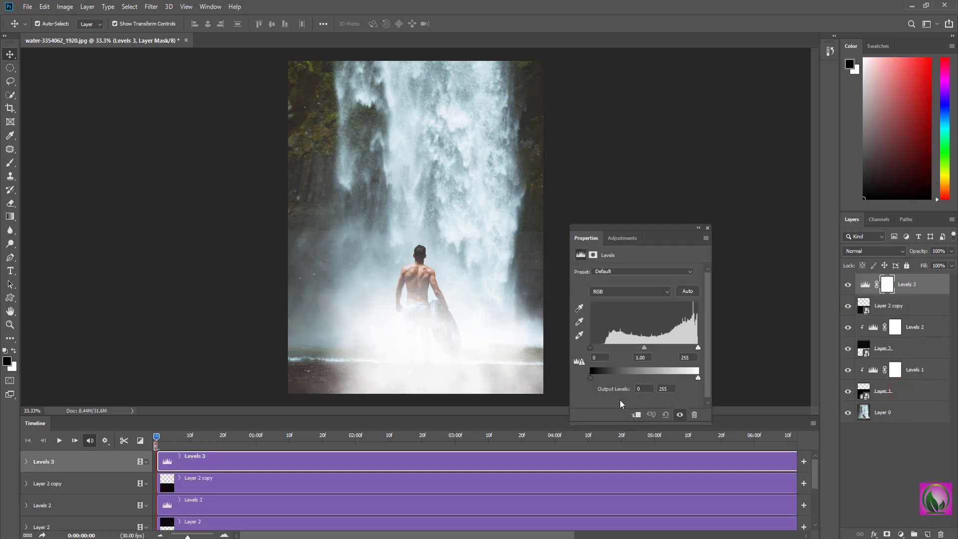
{"action": "left_click", "coordinate": [637, 415]}
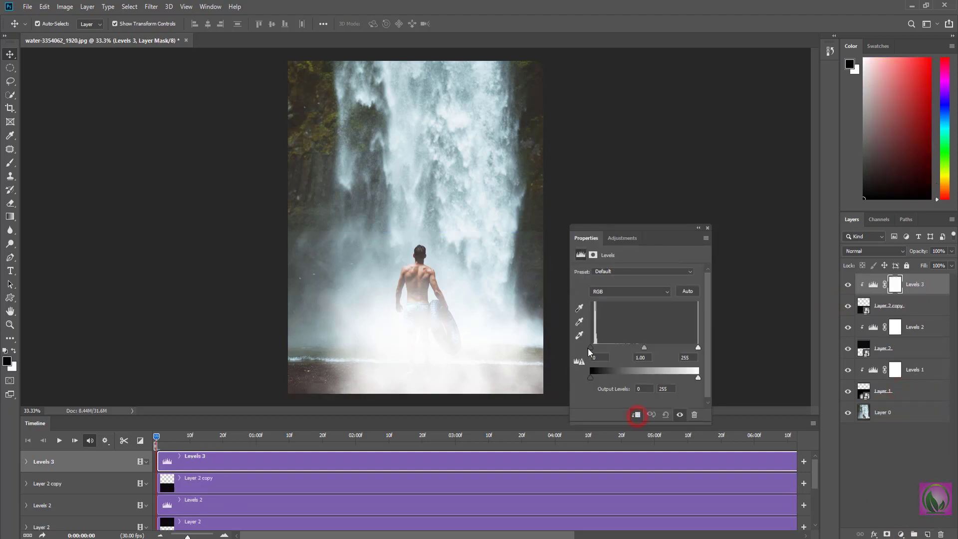
{"action": "mouse_move", "coordinate": [590, 347]}
{"action": "left_mouse_down"}
{"action": "mouse_move", "coordinate": [644, 347]}
{"action": "mouse_move", "coordinate": [636, 348]}
{"action": "left_mouse_up"}
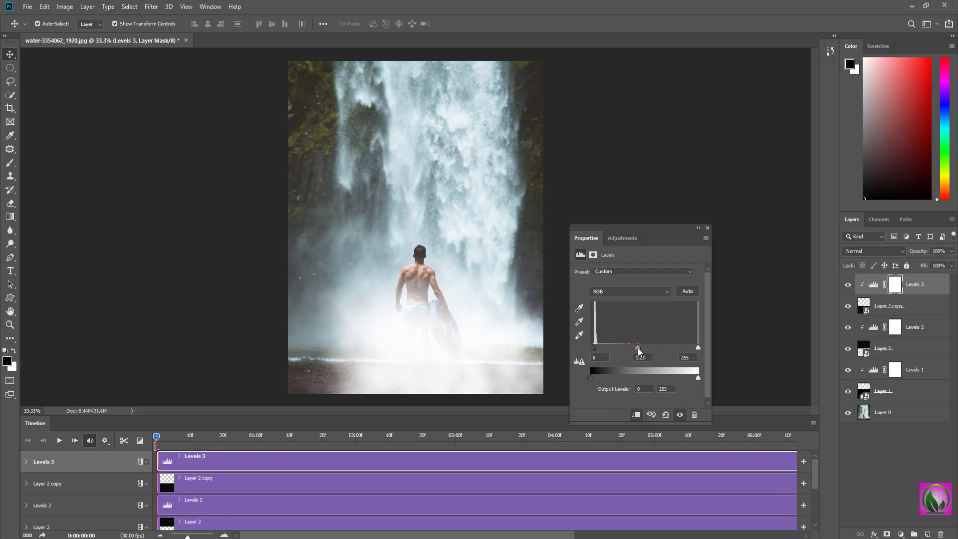
{"action": "left_click", "coordinate": [707, 228]}
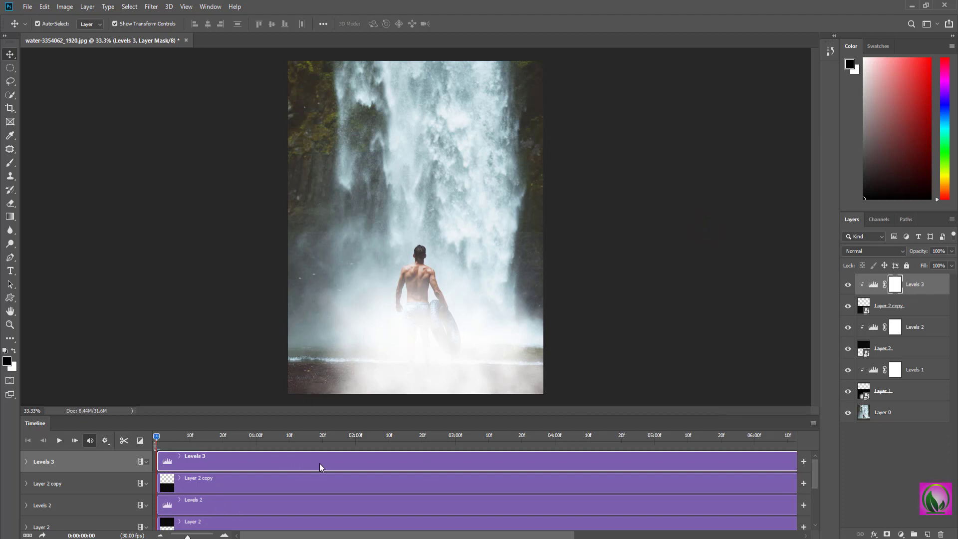
{"action": "scroll", "coordinate": [531, 484], "scroll_direction": "down", "scroll_amount": 2}
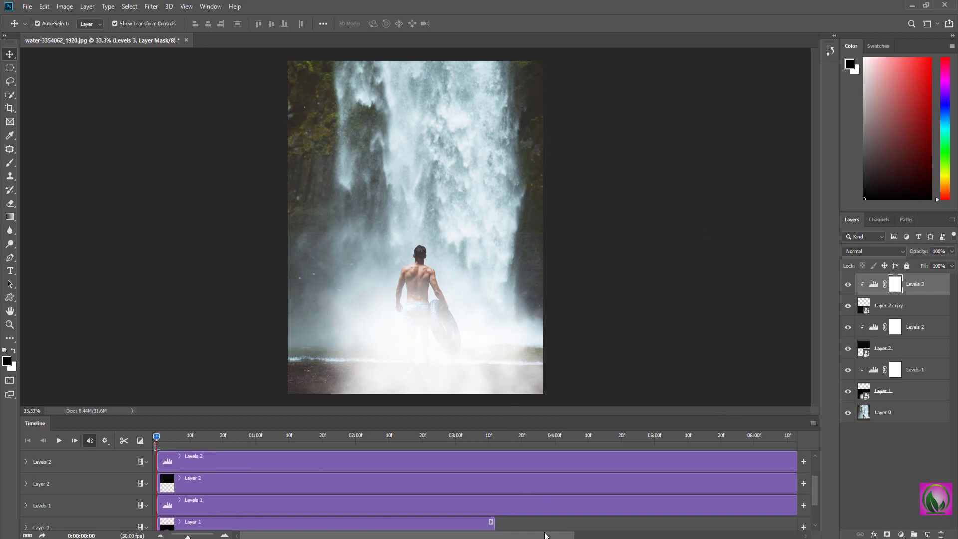
Trim the Layer 2 and Levels 2 clips to end with the shorter videos
{"action": "left_click_drag", "start_coordinate": [818, 496], "coordinate": [817, 510]}
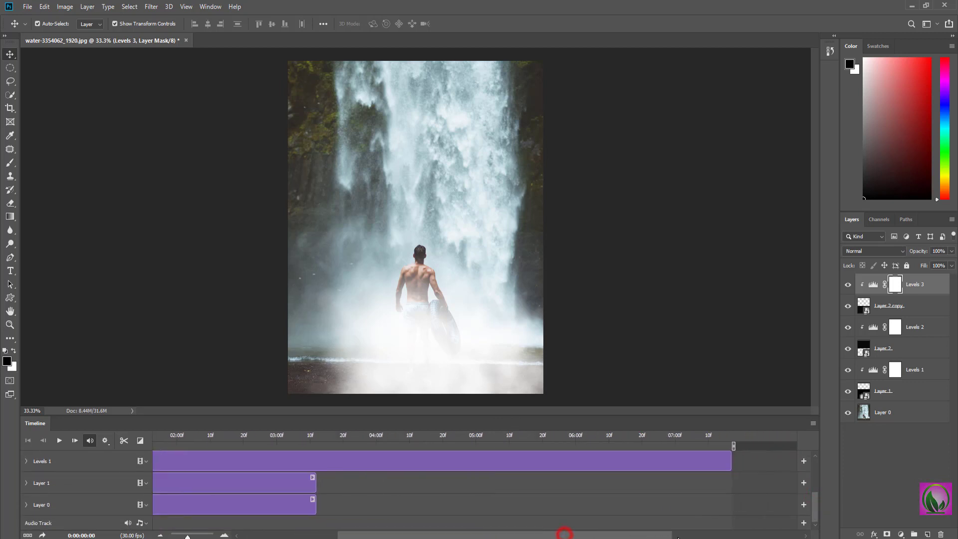
{"action": "mouse_move", "coordinate": [585, 538]}
{"action": "left_mouse_down"}
{"action": "mouse_move", "coordinate": [694, 515]}
{"action": "mouse_move", "coordinate": [273, 504]}
{"action": "left_mouse_up"}
{"action": "scroll", "coordinate": [693, 514], "scroll_direction": "up", "scroll_amount": 2}
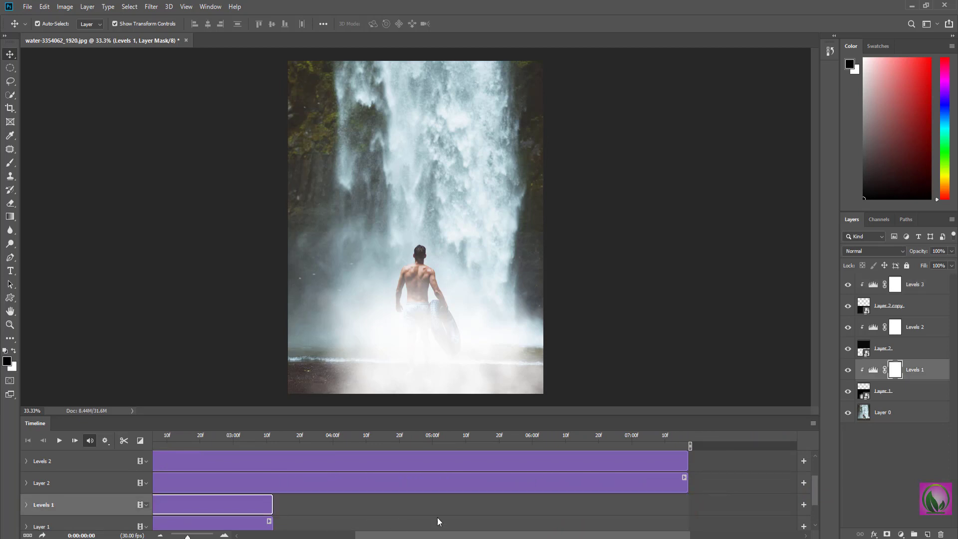
{"action": "left_click_drag", "start_coordinate": [685, 482], "coordinate": [273, 483]}
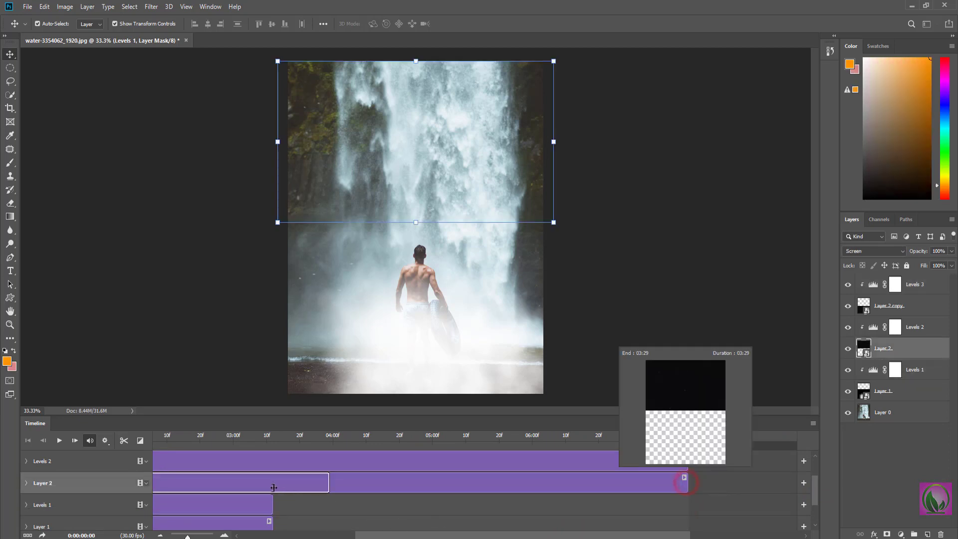
{"action": "left_click", "coordinate": [625, 463]}
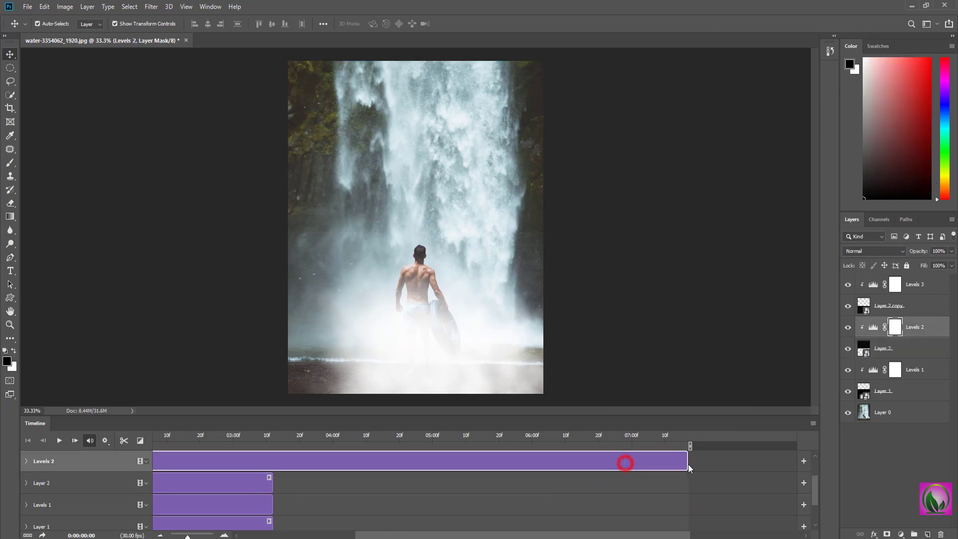
{"action": "mouse_move", "coordinate": [688, 464]}
{"action": "left_mouse_down"}
{"action": "mouse_move", "coordinate": [277, 464]}
{"action": "mouse_move", "coordinate": [272, 475]}
{"action": "left_mouse_up"}
Trim the Layer 2 copy and Levels 1 clips so all tracks end at about three seconds
{"action": "scroll", "coordinate": [462, 490], "scroll_direction": "up", "scroll_amount": 2}
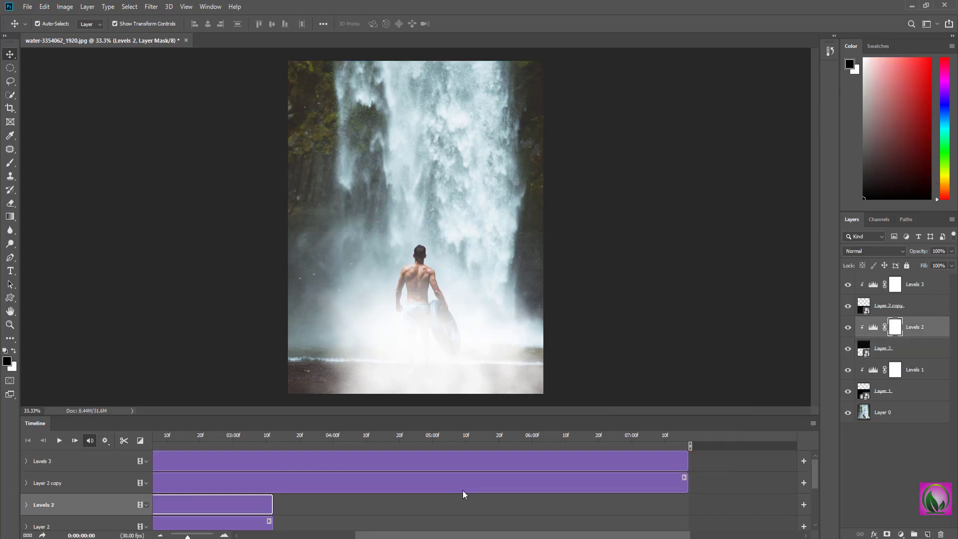
{"action": "left_click_drag", "start_coordinate": [684, 483], "coordinate": [273, 488]}
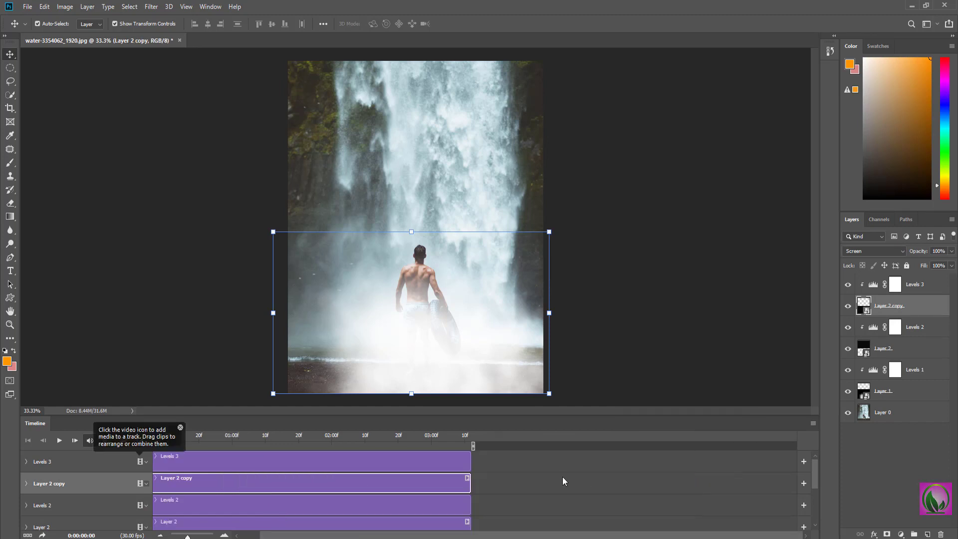
{"action": "scroll", "coordinate": [675, 508], "scroll_direction": "down", "scroll_amount": 1}
{"action": "scroll", "coordinate": [674, 507], "scroll_direction": "down", "scroll_amount": 1}
{"action": "scroll", "coordinate": [675, 507], "scroll_direction": "up", "scroll_amount": 2}
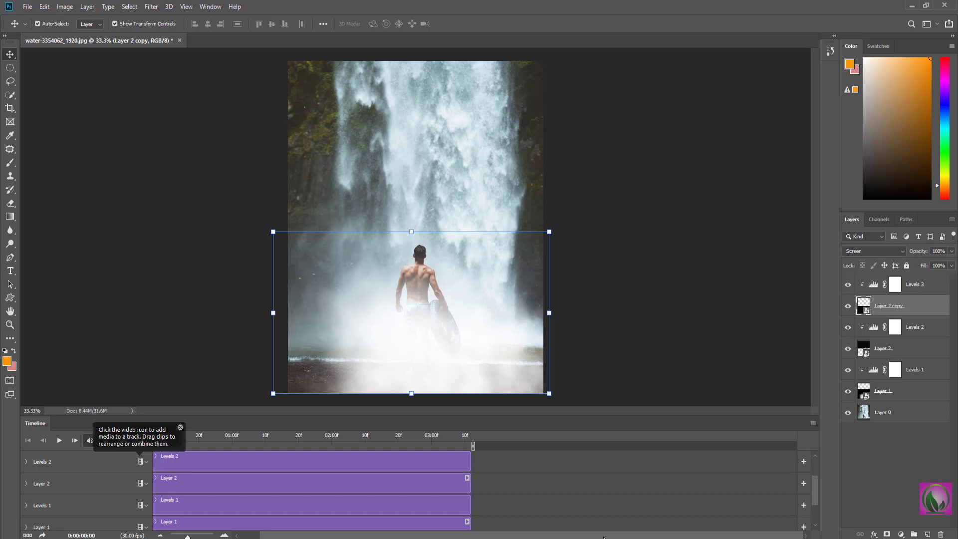
{"action": "left_click_drag", "start_coordinate": [604, 537], "coordinate": [392, 537]}
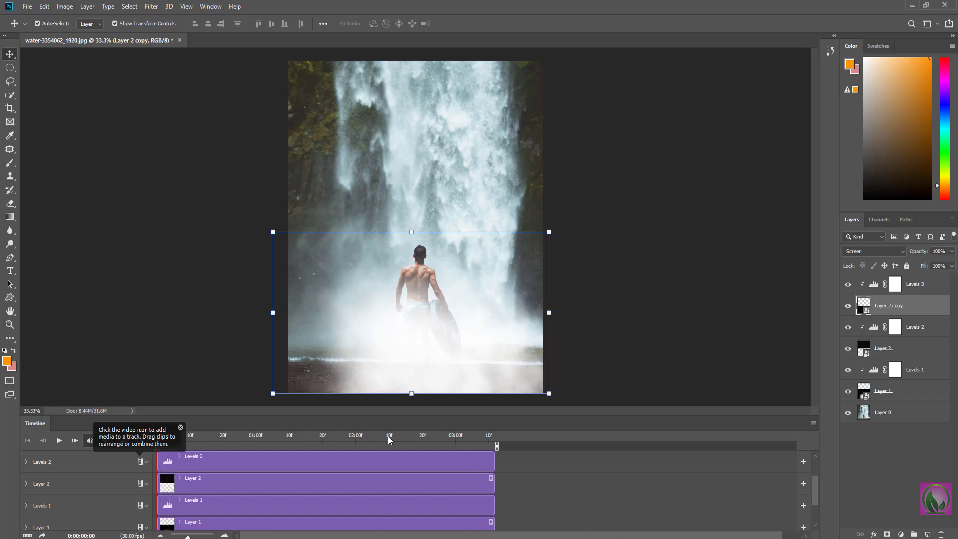
{"action": "scroll", "coordinate": [554, 475], "scroll_direction": "down", "scroll_amount": 2}
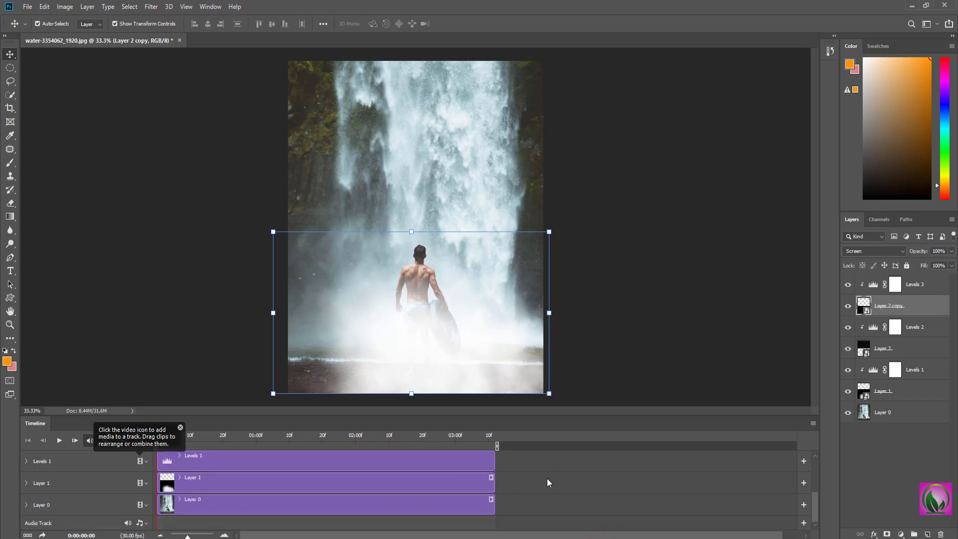
{"action": "scroll", "coordinate": [577, 481], "scroll_direction": "up", "scroll_amount": 3}
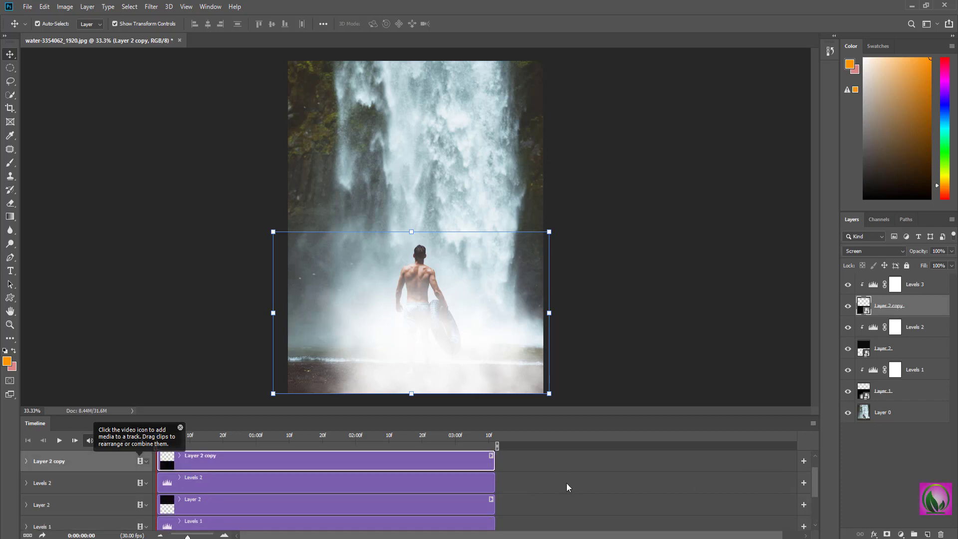
{"action": "scroll", "coordinate": [607, 465], "scroll_direction": "down", "scroll_amount": 3}
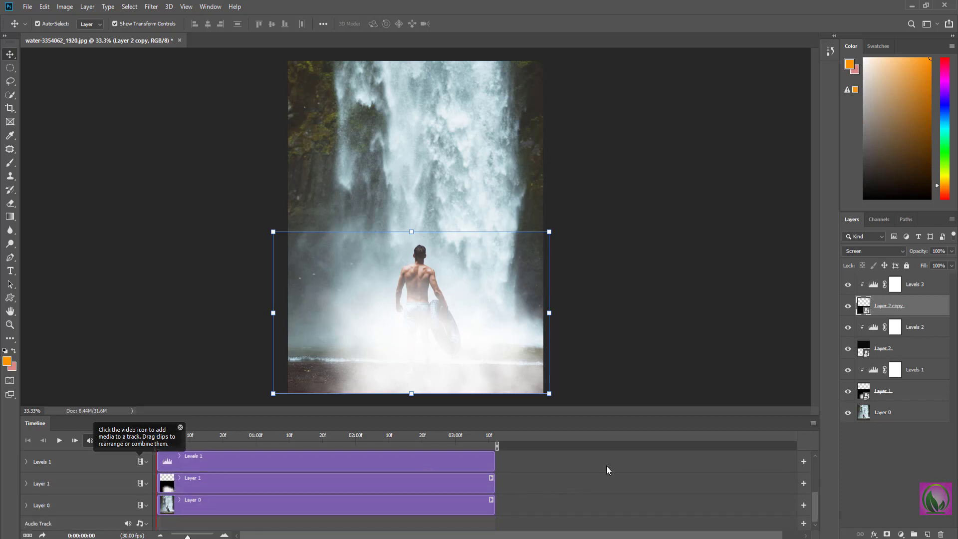
{"action": "left_click", "coordinate": [59, 441]}
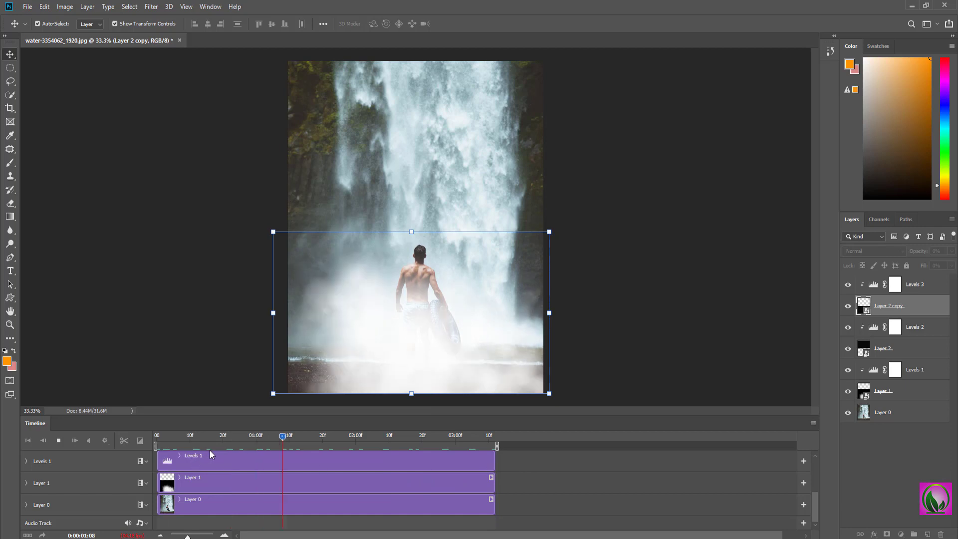
{"action": "key", "text": "space"}
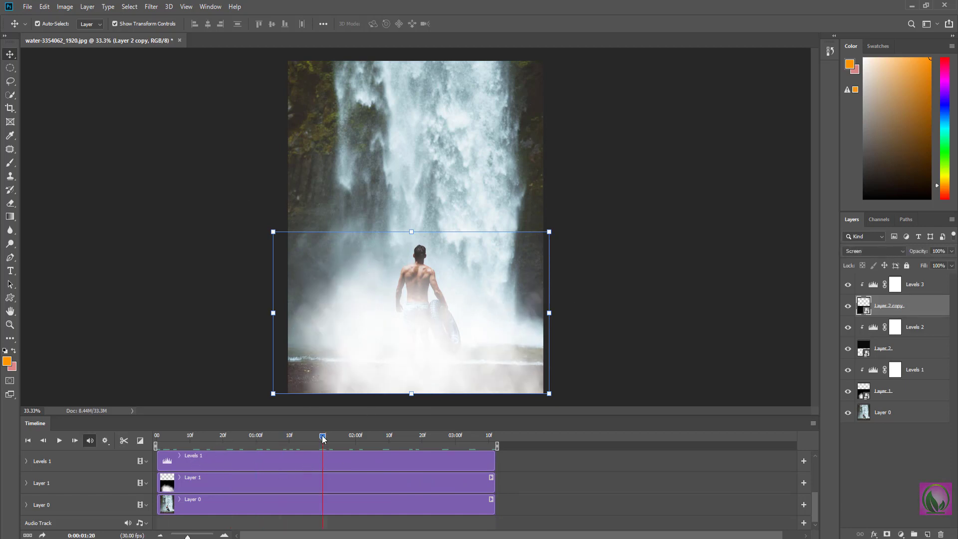
{"action": "left_click_drag", "start_coordinate": [322, 440], "coordinate": [156, 439]}
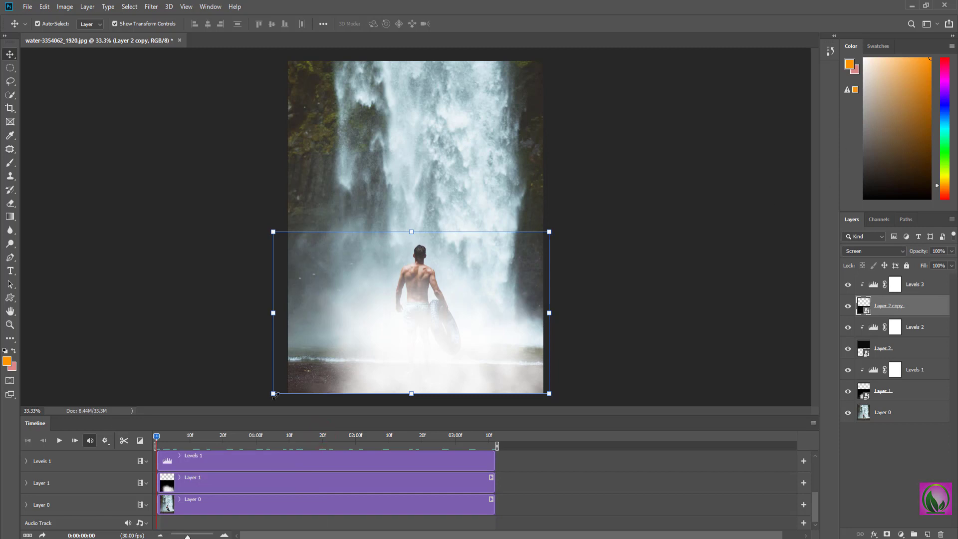
Open Save for Web (Legacy) to preview the 102-frame animation as a looping 256-colour GIF
{"action": "left_click", "coordinate": [28, 7]}
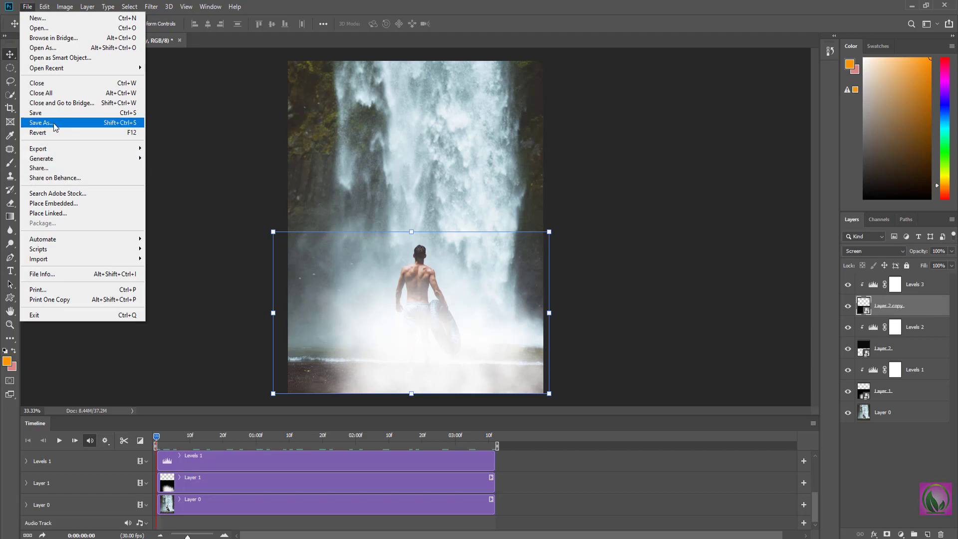
{"action": "mouse_move", "coordinate": [75, 148]}
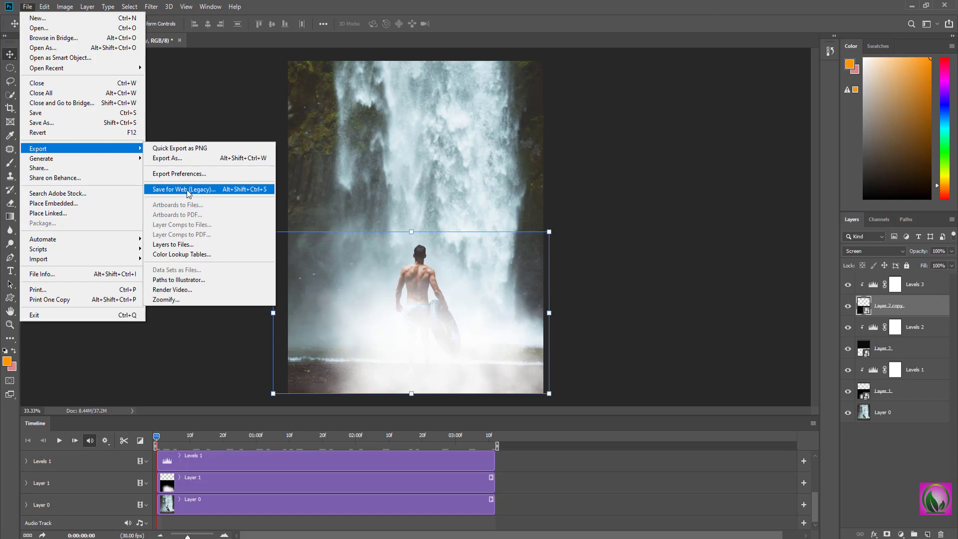
{"action": "left_click", "coordinate": [180, 190]}
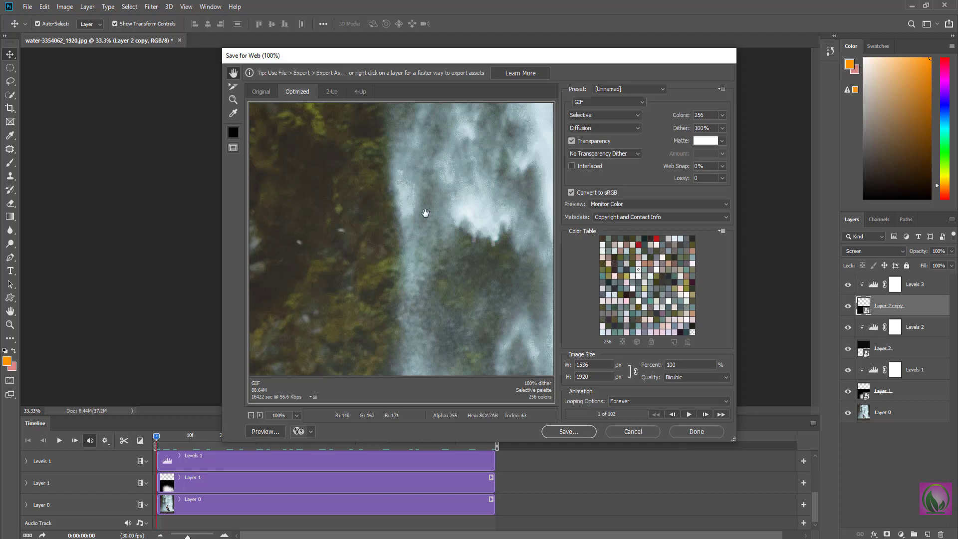
Switch the web export preset to GIF 128 Dithered (128 colours, 88% dither)
{"action": "left_click_drag", "start_coordinate": [444, 194], "coordinate": [328, 223]}
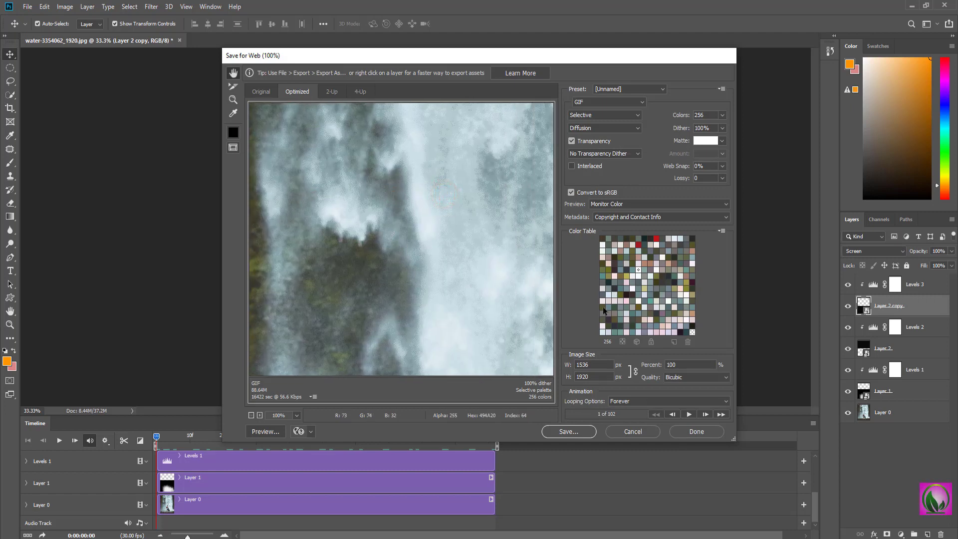
{"action": "left_click", "coordinate": [659, 90]}
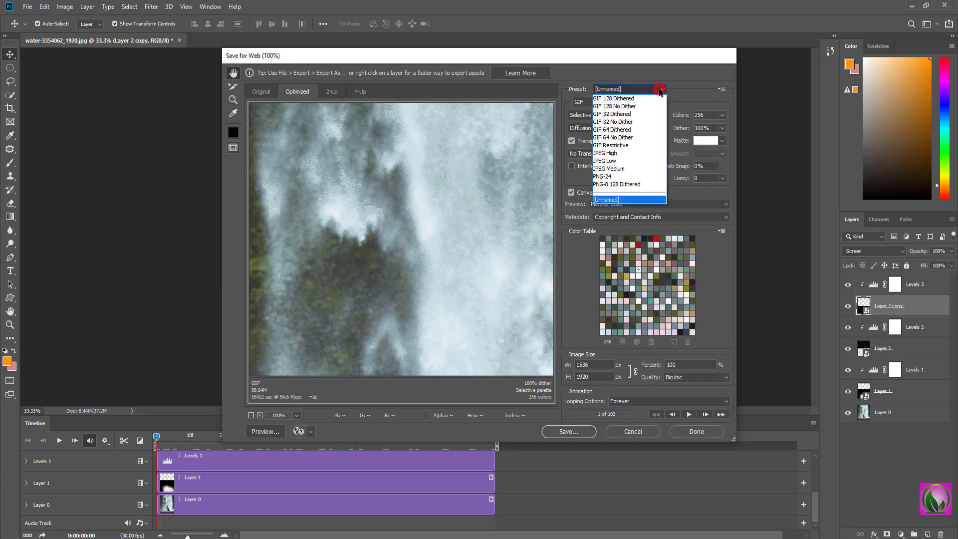
{"action": "left_click", "coordinate": [626, 98]}
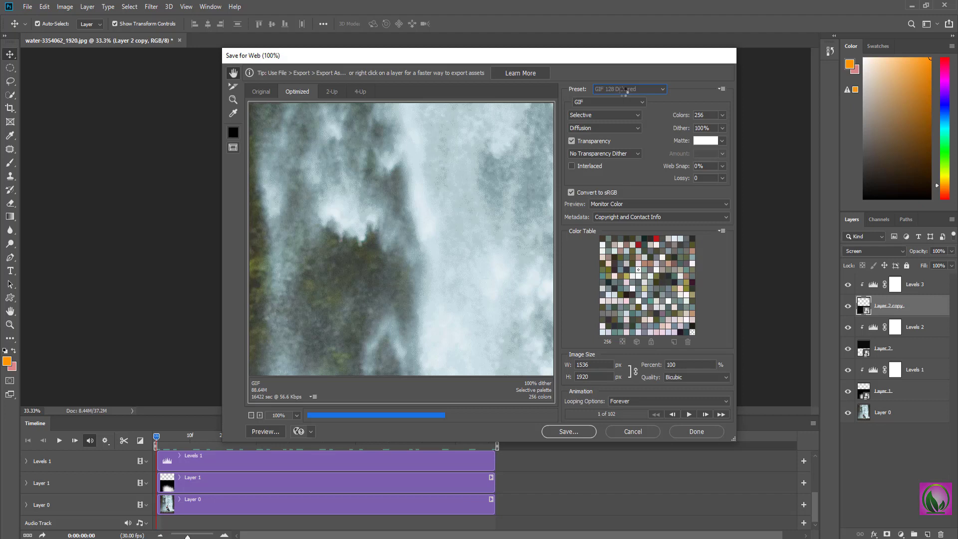
Keep GIF as the output format and Selective as the colour reduction method
{"action": "left_click", "coordinate": [641, 102]}
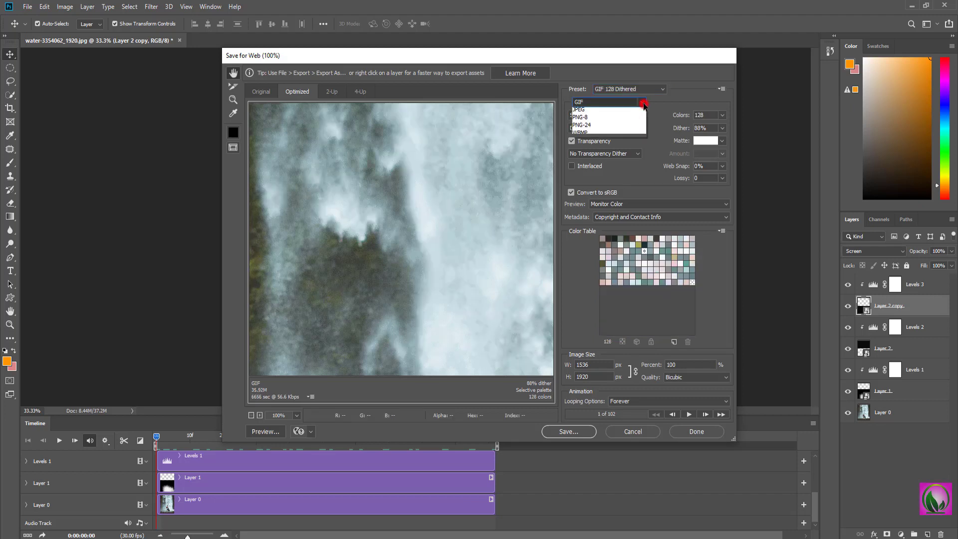
{"action": "left_click", "coordinate": [580, 112]}
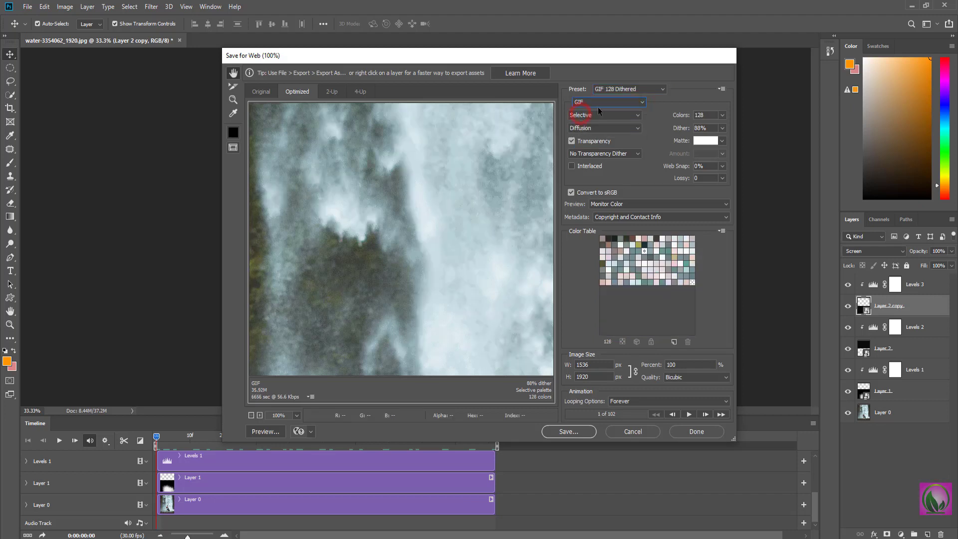
{"action": "left_click", "coordinate": [637, 116]}
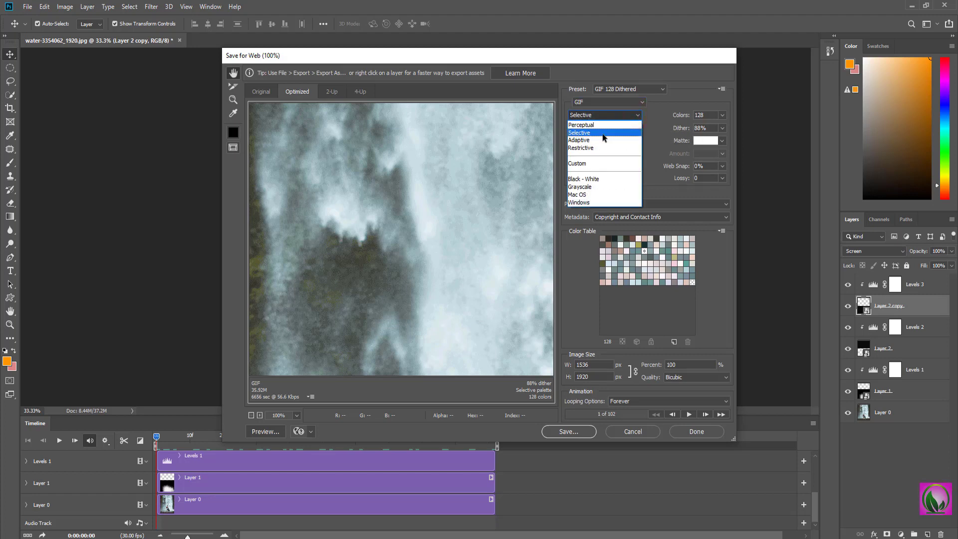
{"action": "left_click", "coordinate": [593, 134]}
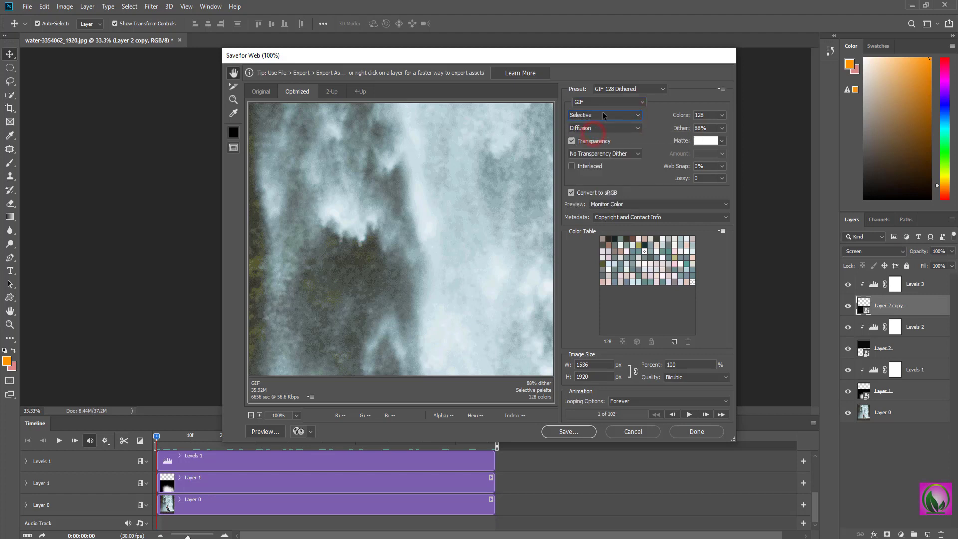